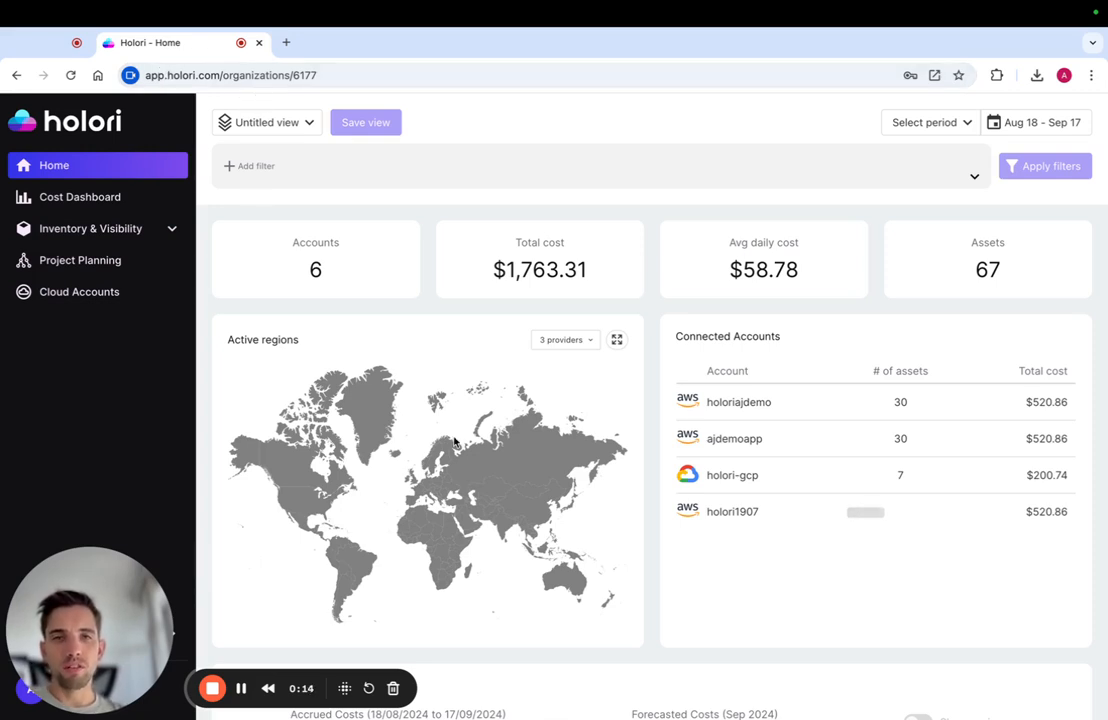
Open the form for connecting a new Microsoft Azure account from the integrations in the account settings
drag(116, 616, 116, 513)
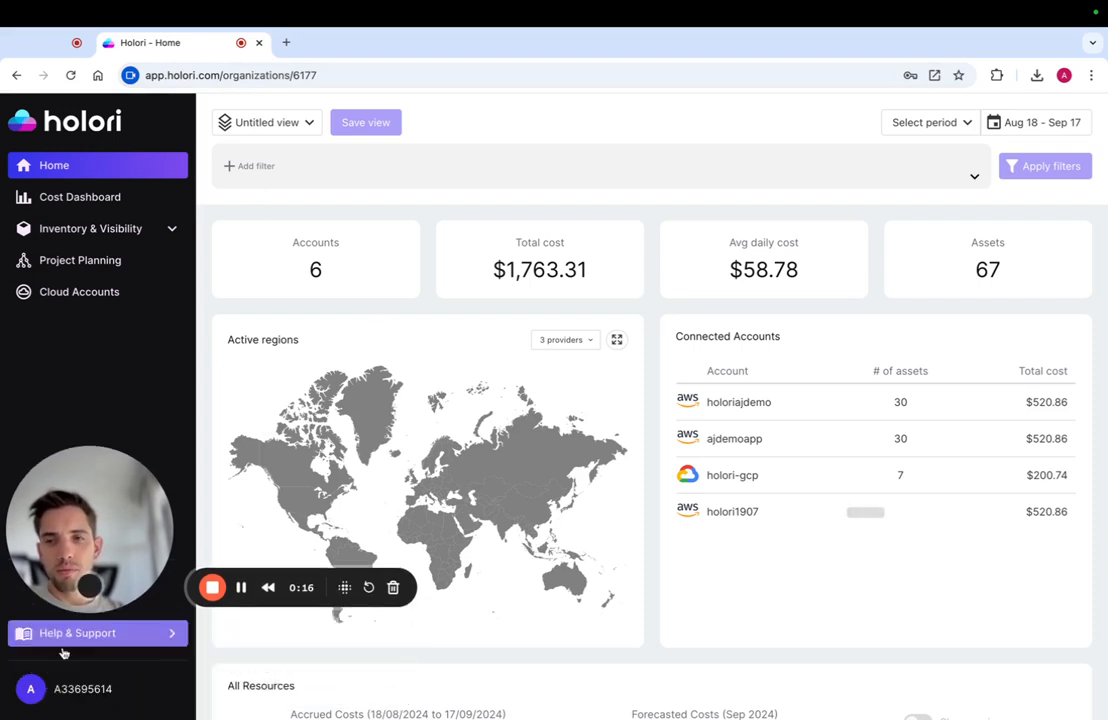
click(111, 703)
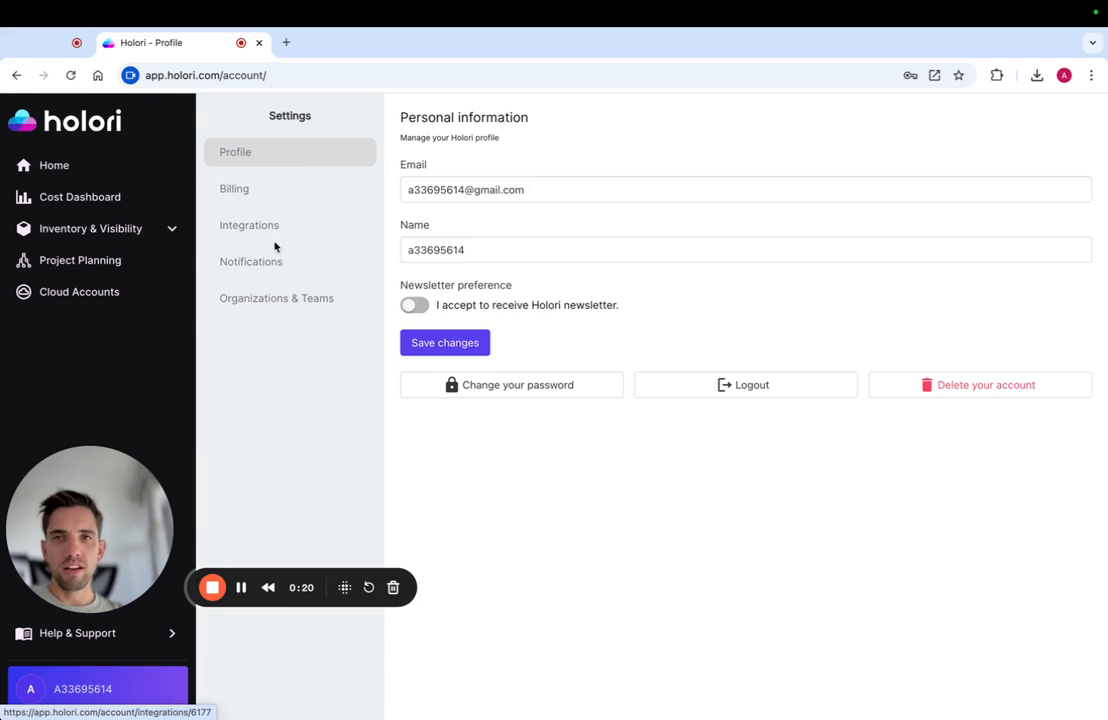
click(297, 231)
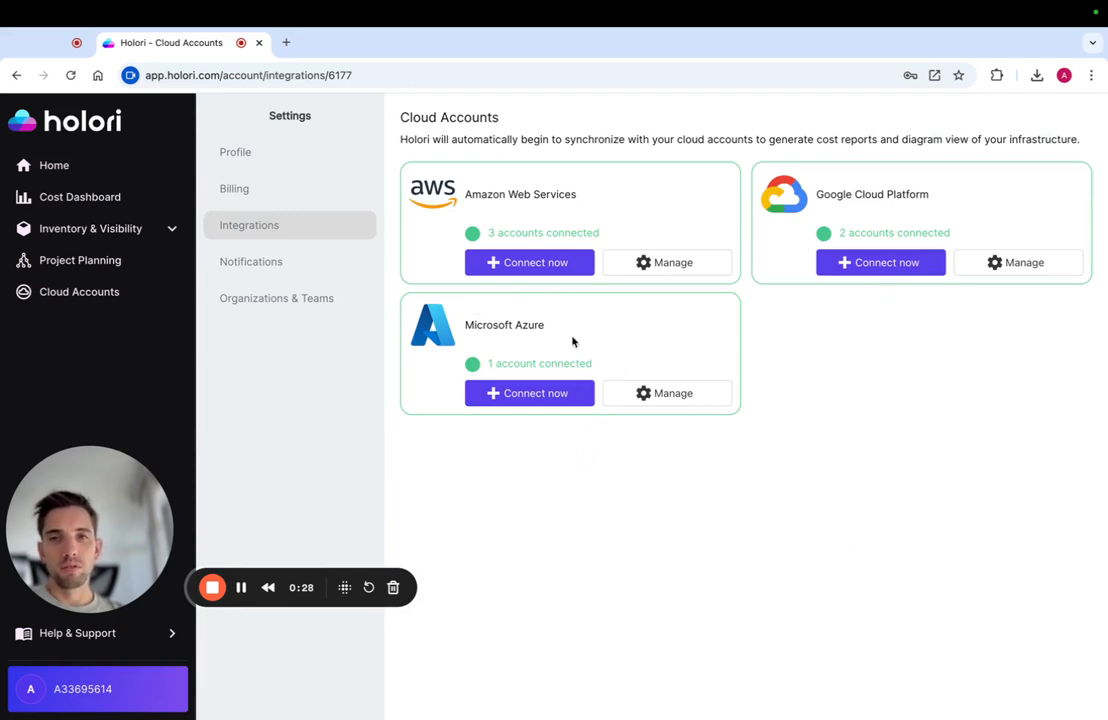
click(581, 398)
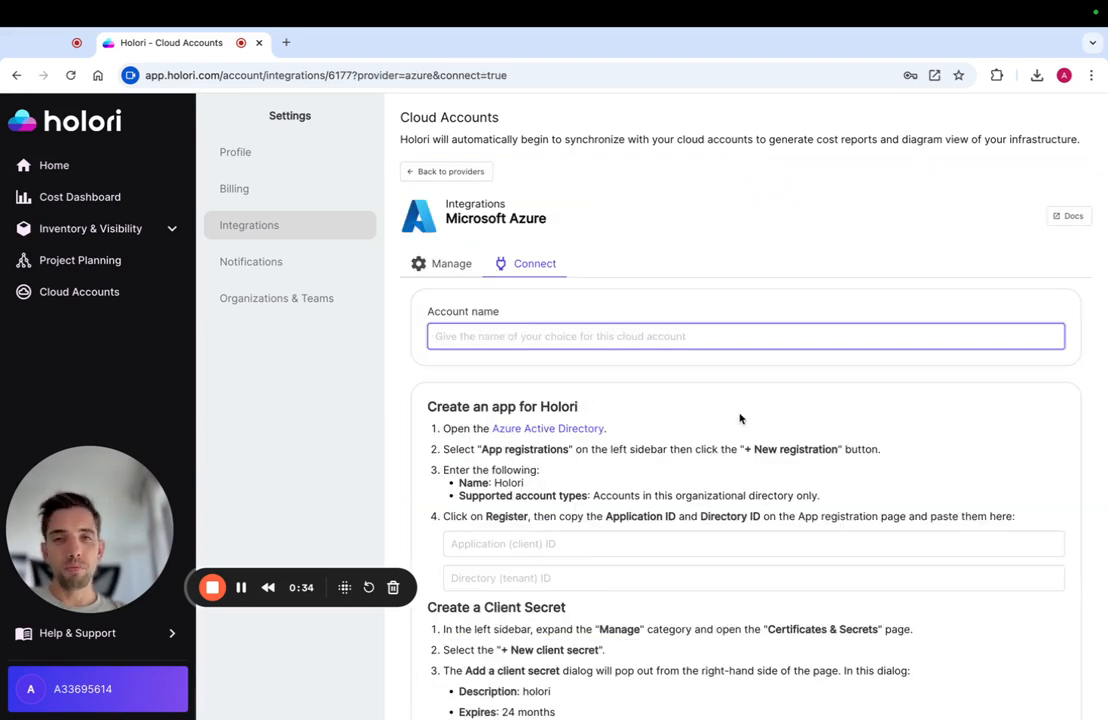
Review the Azure connection instructions and name the new cloud account "Holori demo"
scroll(740, 418, down, 5)
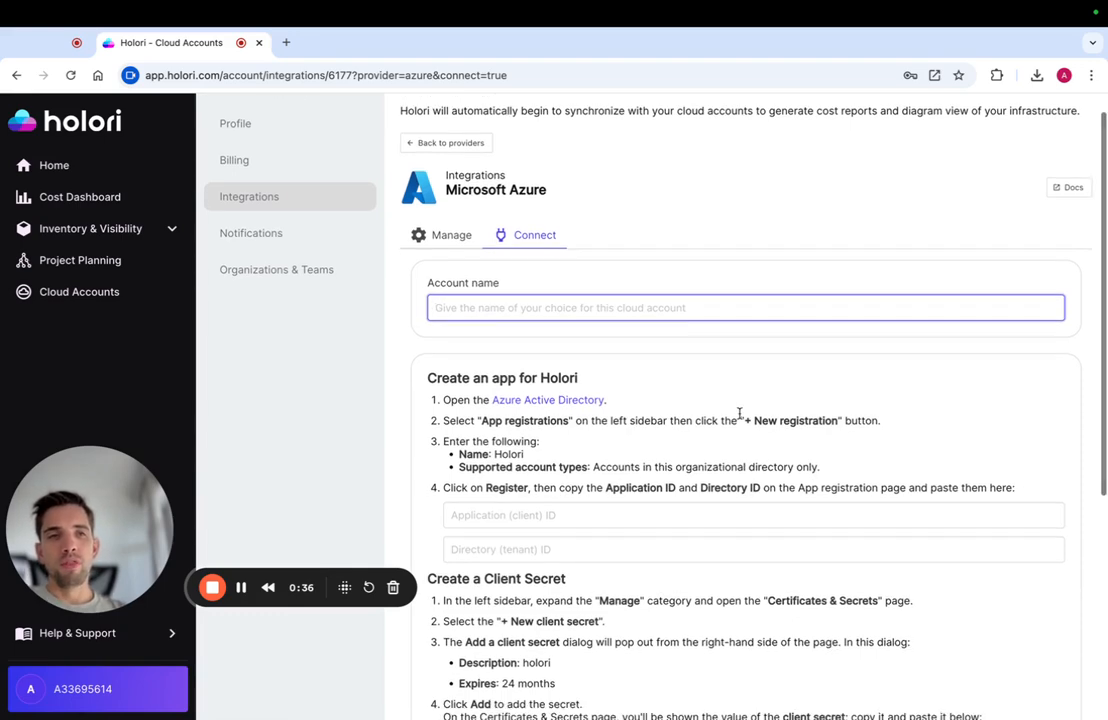
scroll(740, 418, up, 3)
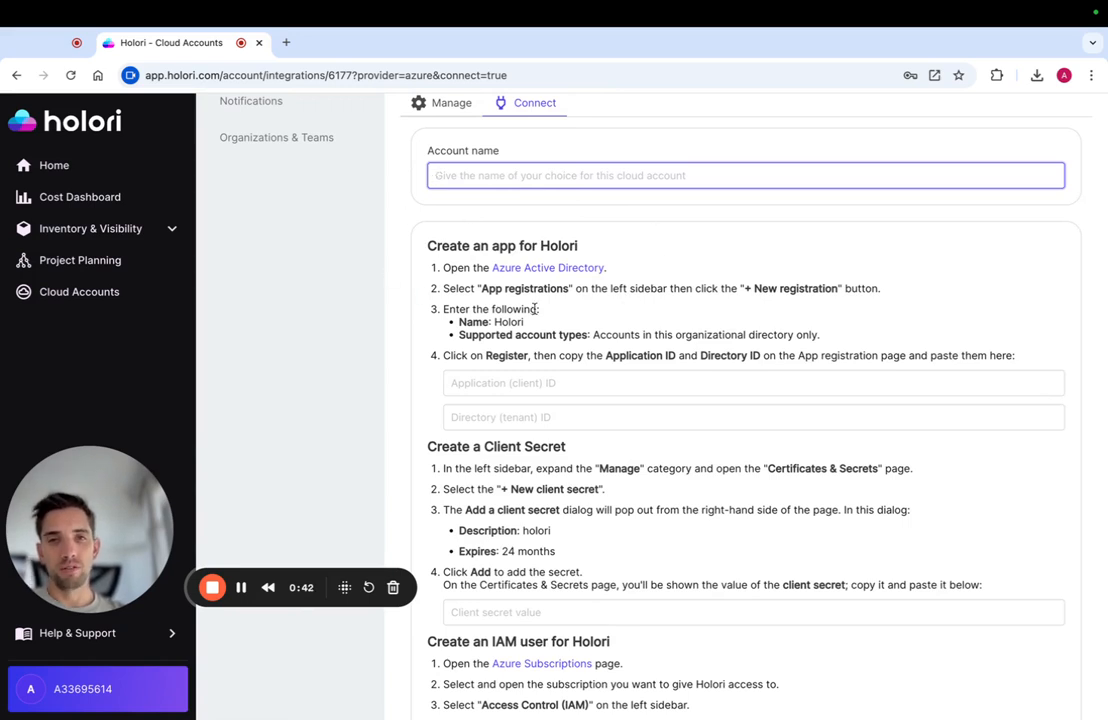
scroll(648, 263, down, 2)
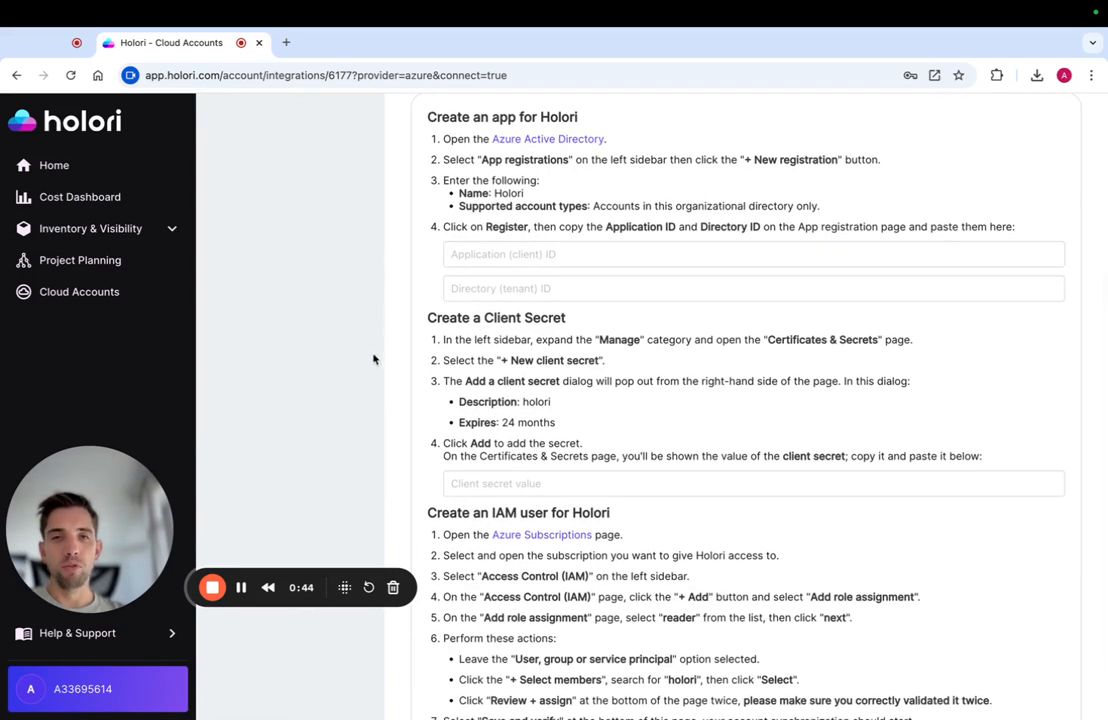
scroll(603, 312, down, 2)
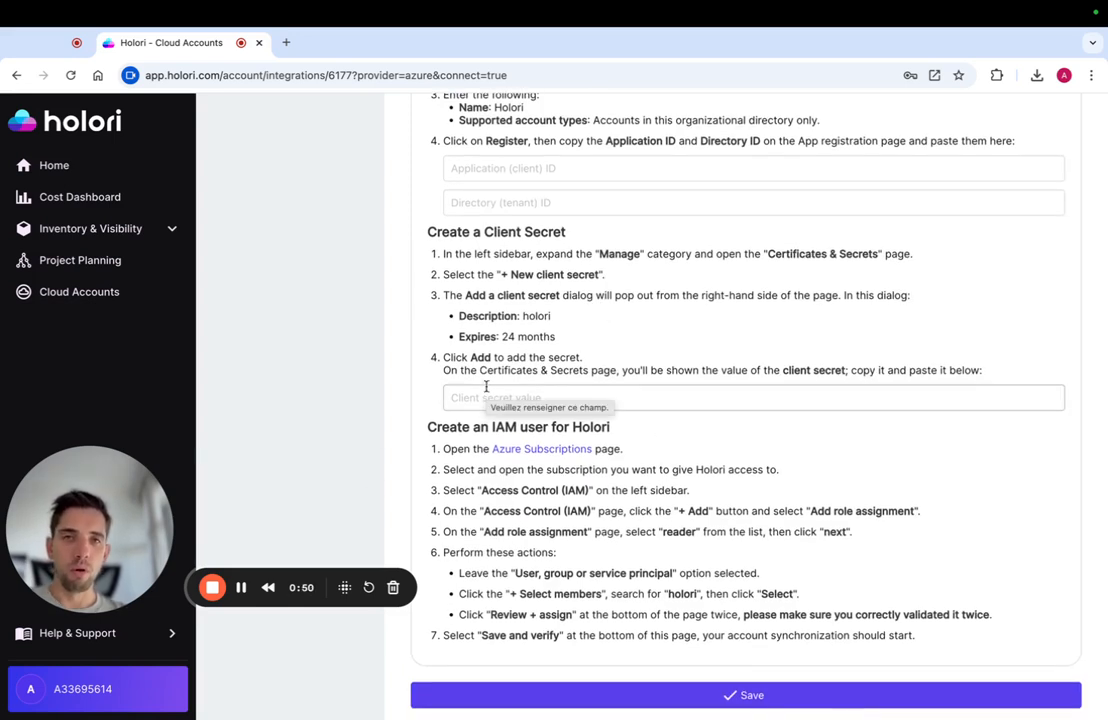
scroll(486, 386, up, 5)
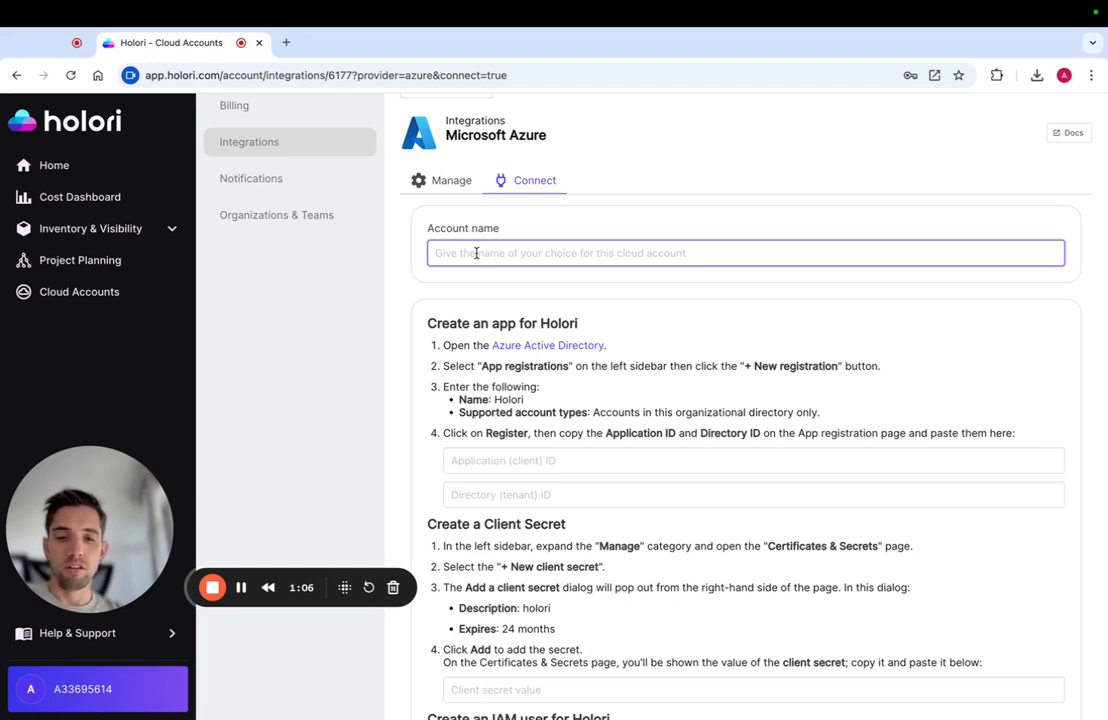
text(Holori)
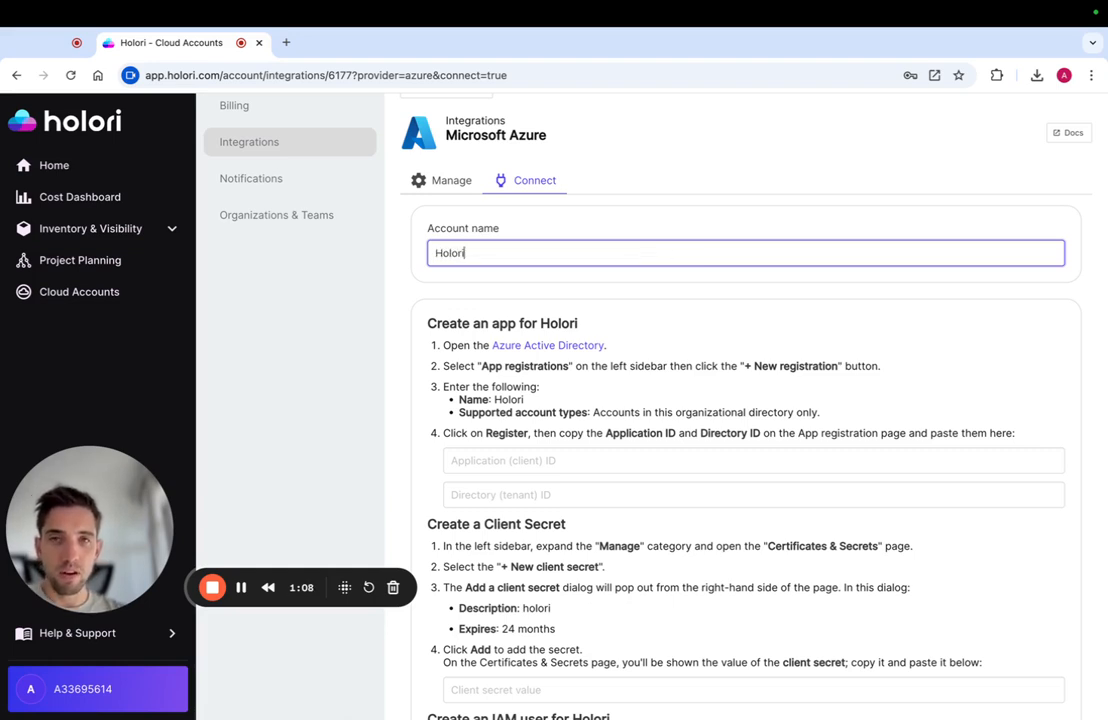
text( demo)
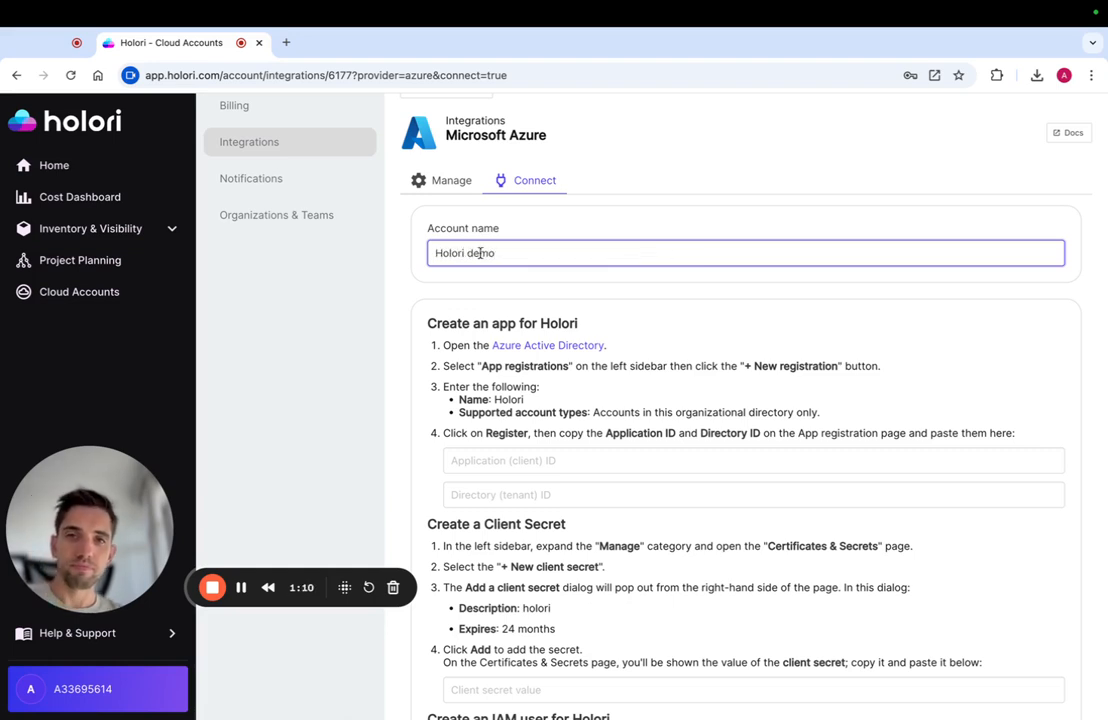
Follow the instructions' Azure Active Directory link and switch to the App registrations page in Microsoft Azure
scroll(584, 300, down, 3)
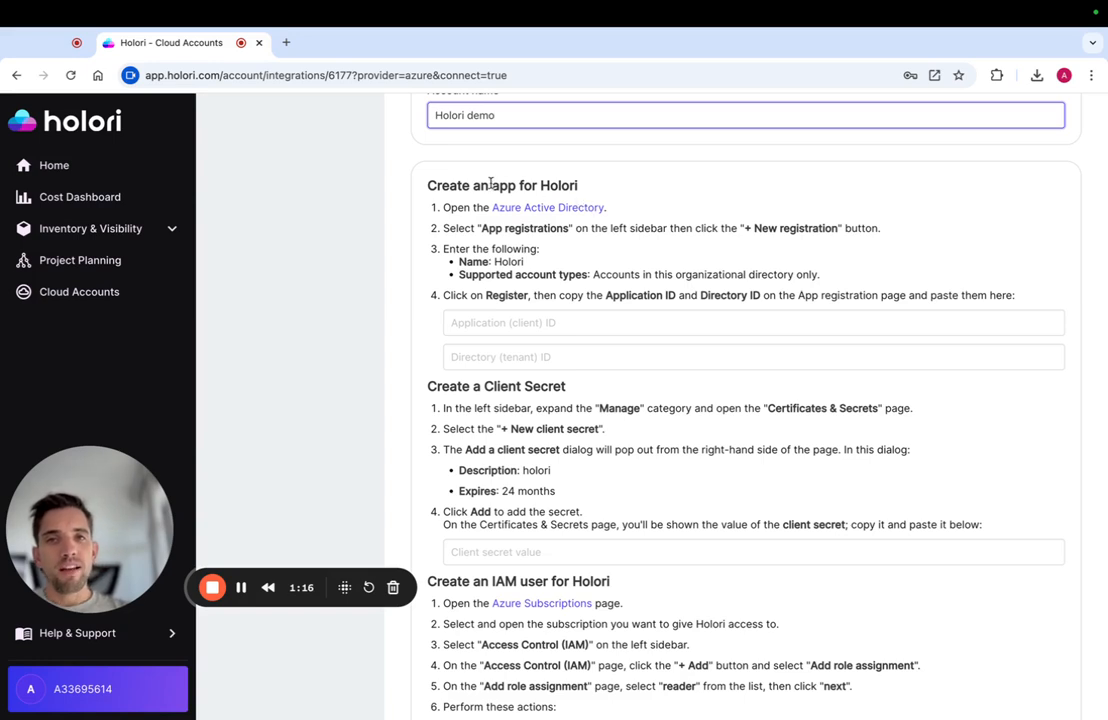
click(561, 213)
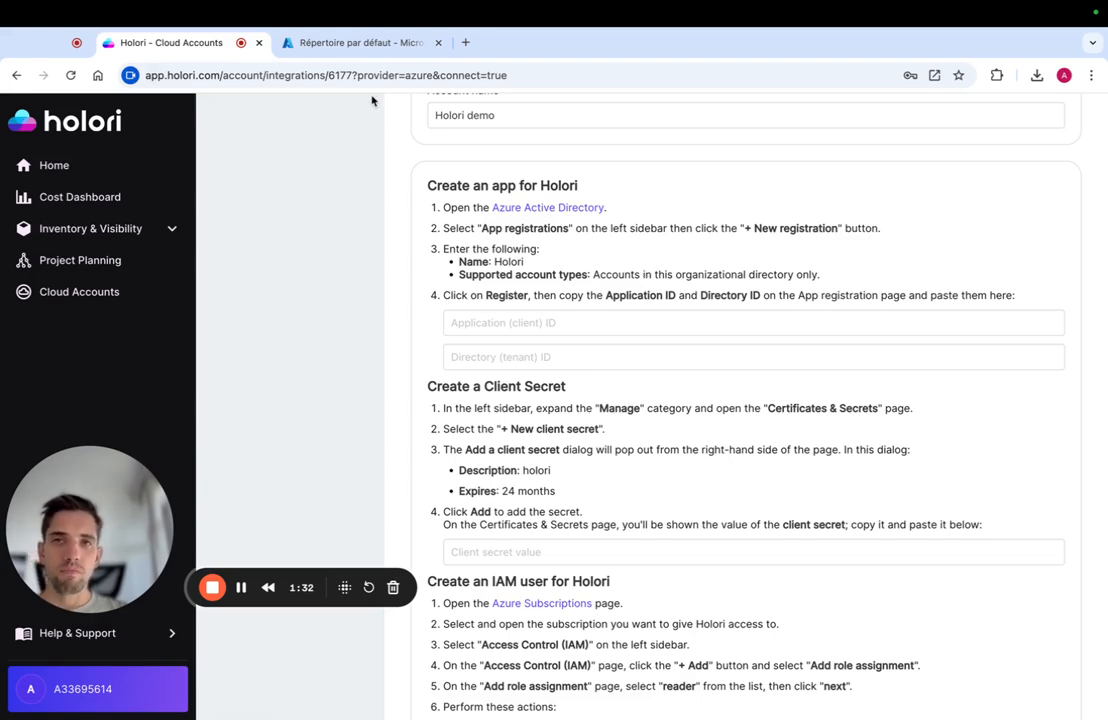
click(367, 47)
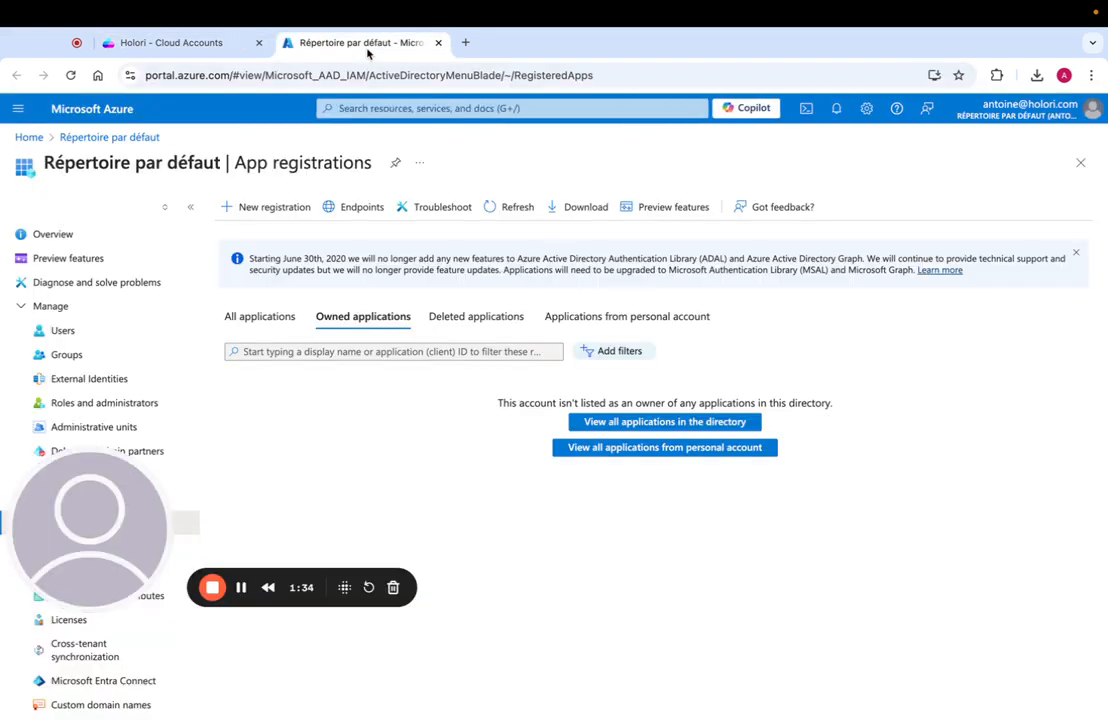
Register a new application named "holoridemo2024" for accounts in this organizational directory only
click(265, 208)
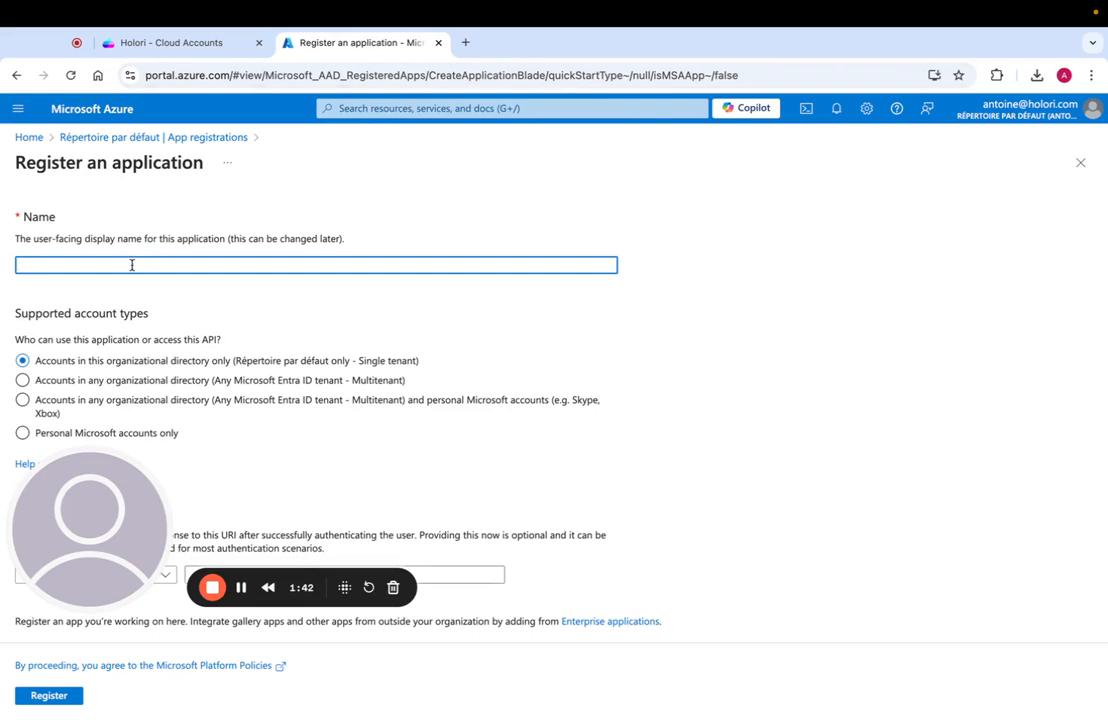
click(241, 588)
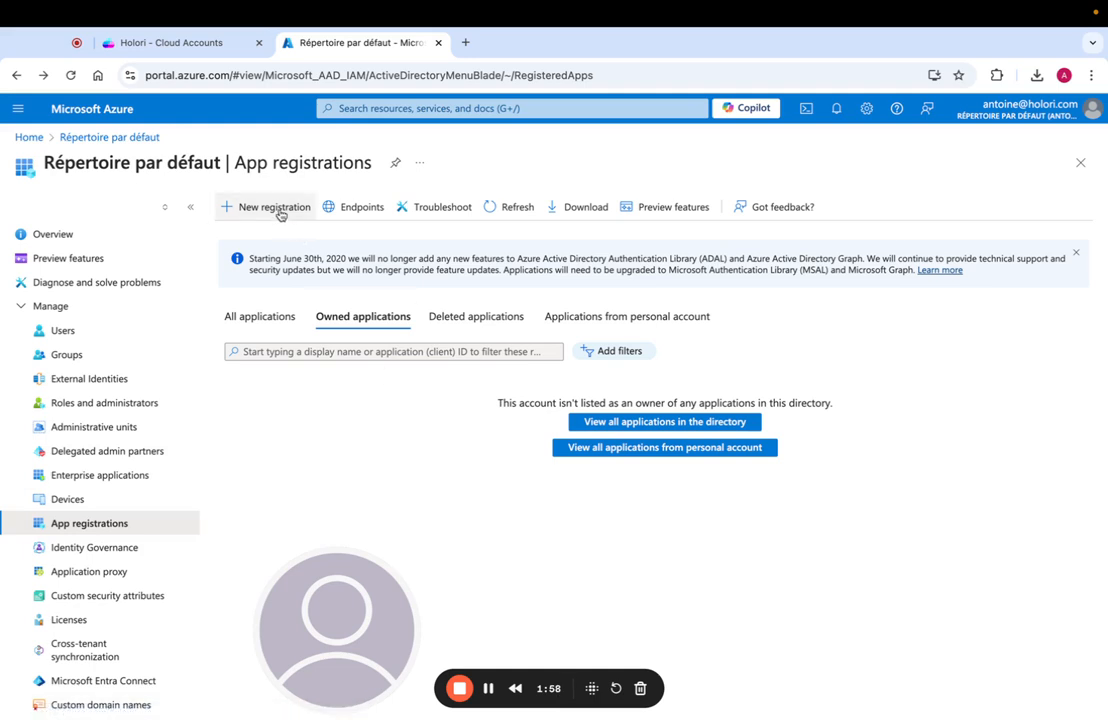
click(274, 207)
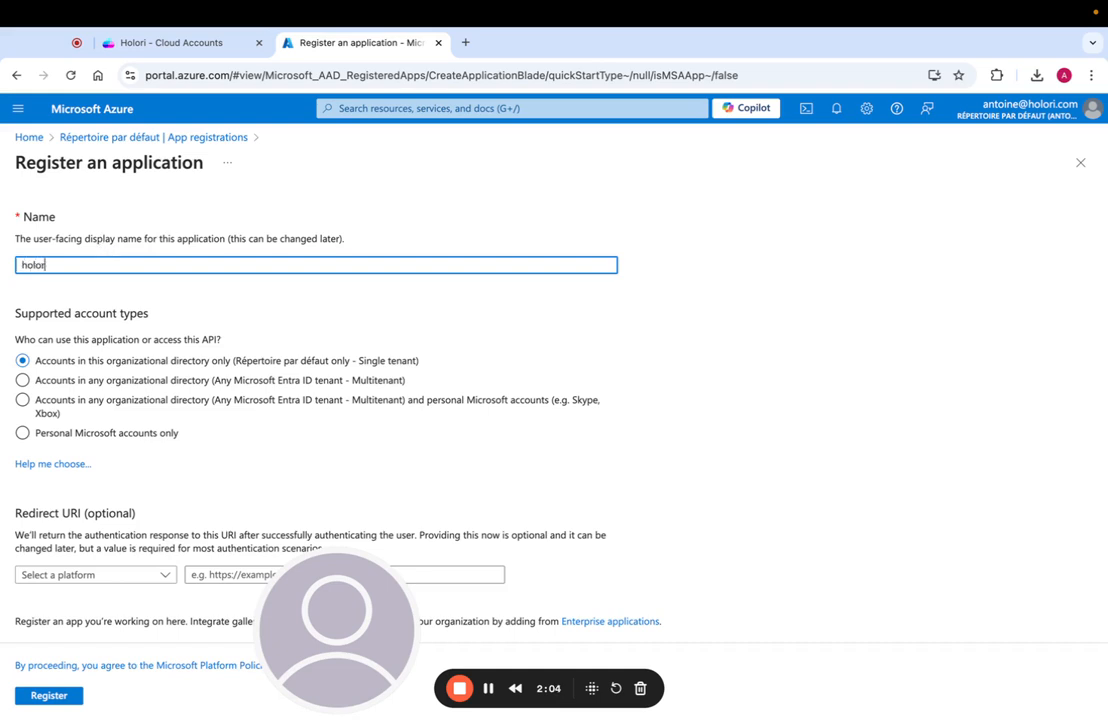
text(holoridemo2024)
click(50, 697)
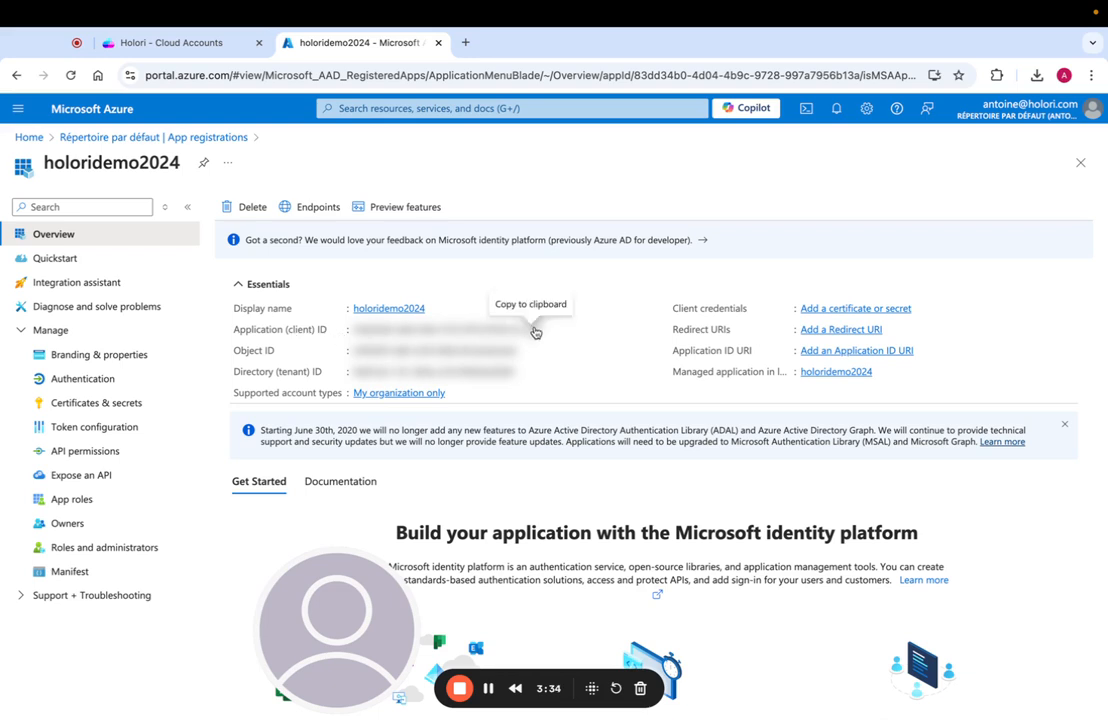
Compare the application (client) ID and directory (tenant) ID in the Holori form with those on the Azure app's overview
click(200, 44)
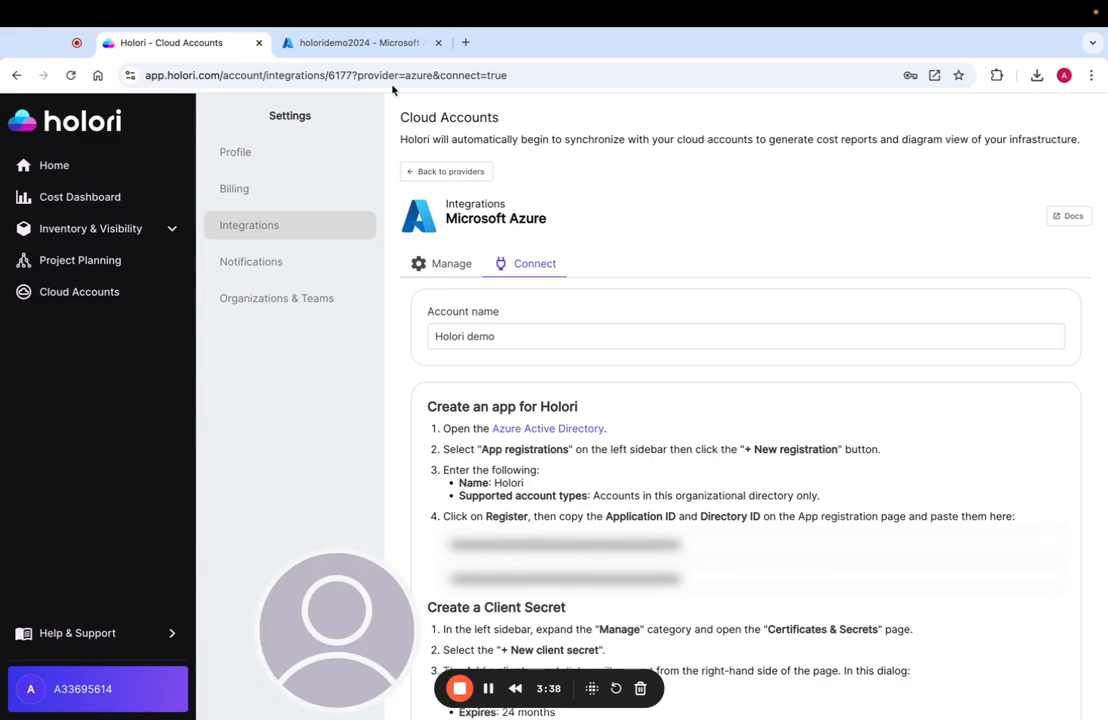
click(372, 44)
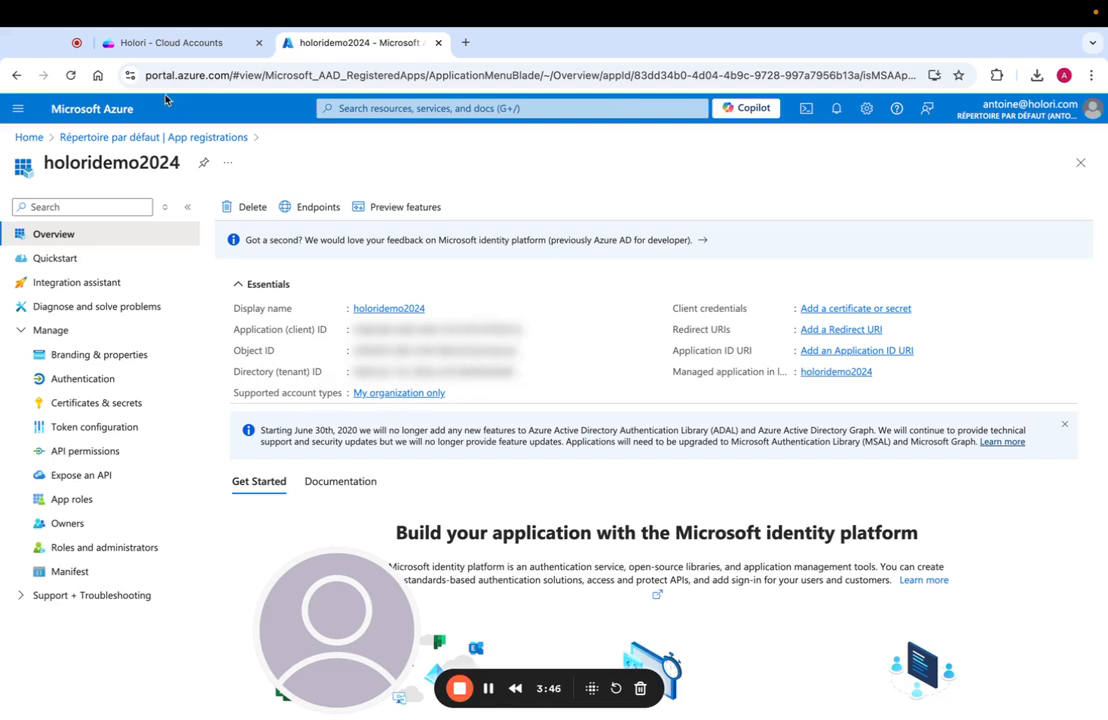
click(150, 44)
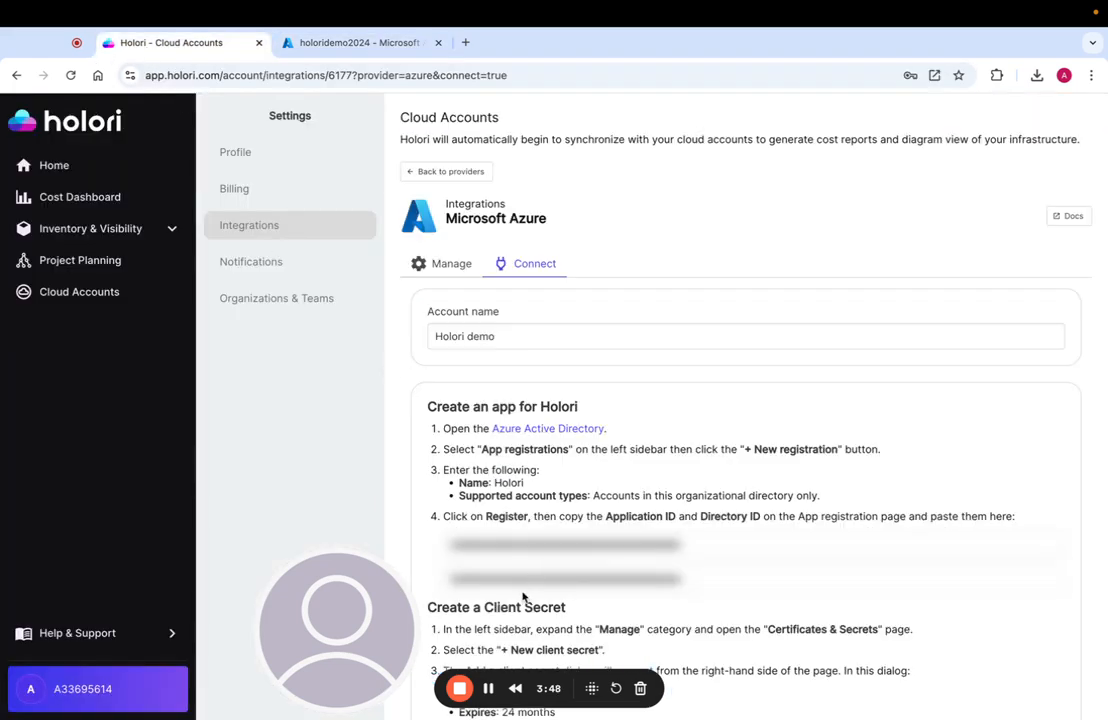
click(346, 45)
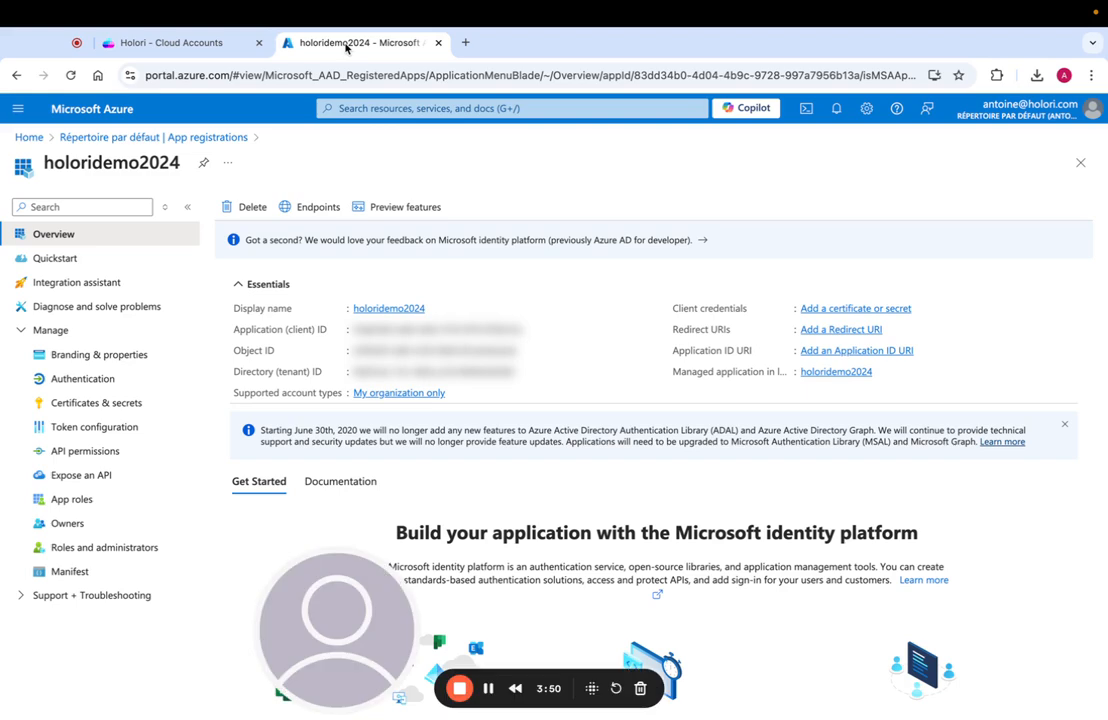
click(140, 41)
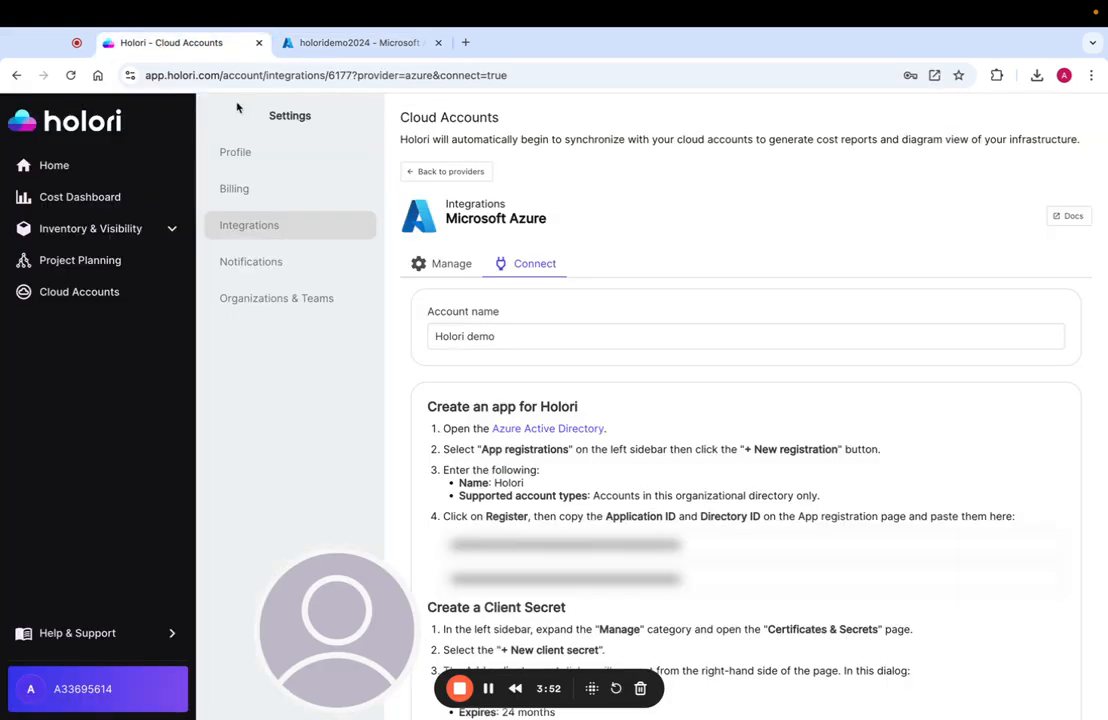
Following Holori's client secret instructions, add a client secret to the Azure app with description "holori" and a 730-day (24-month) expiry
scroll(519, 445, down, 5)
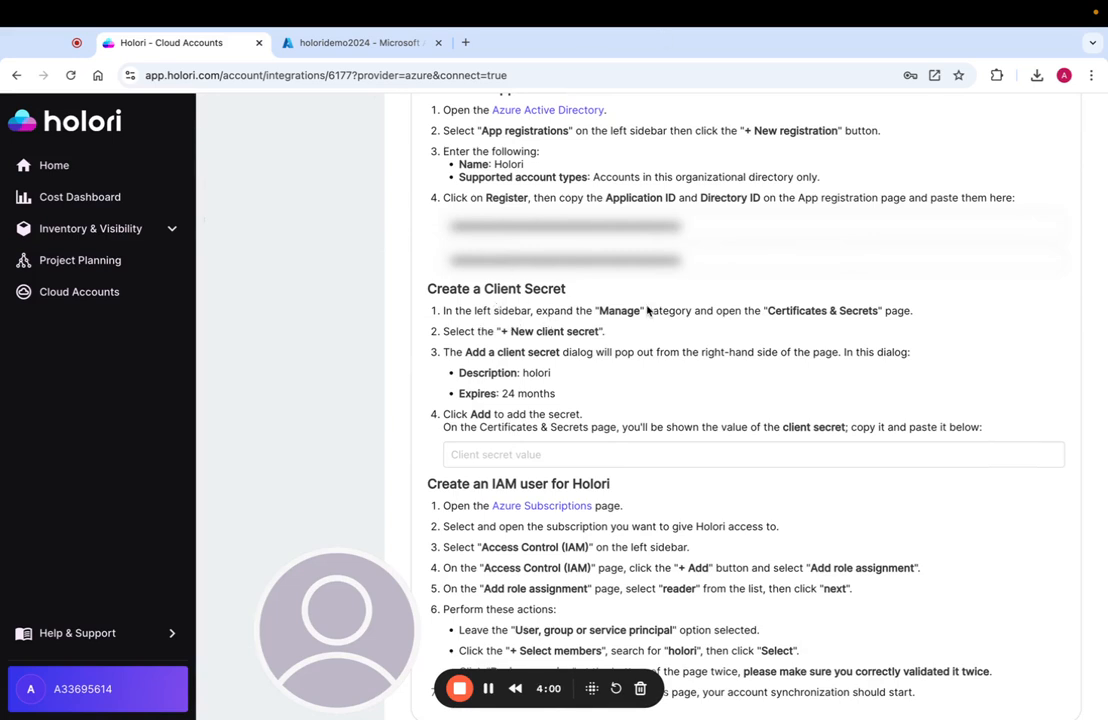
click(384, 40)
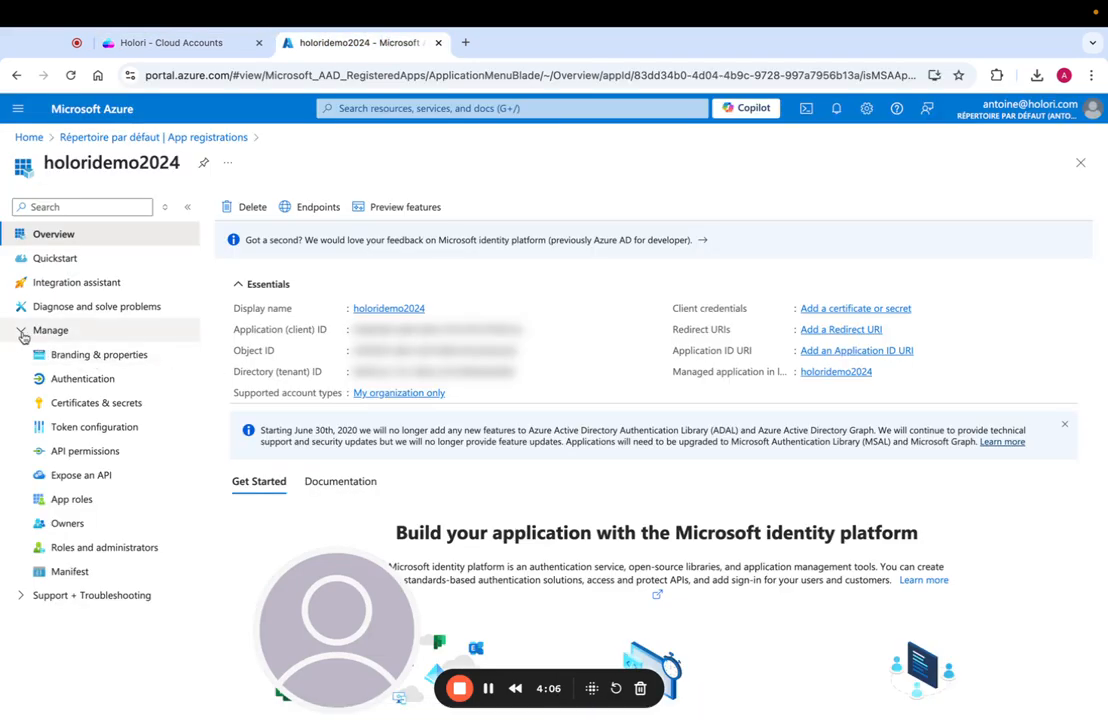
click(104, 406)
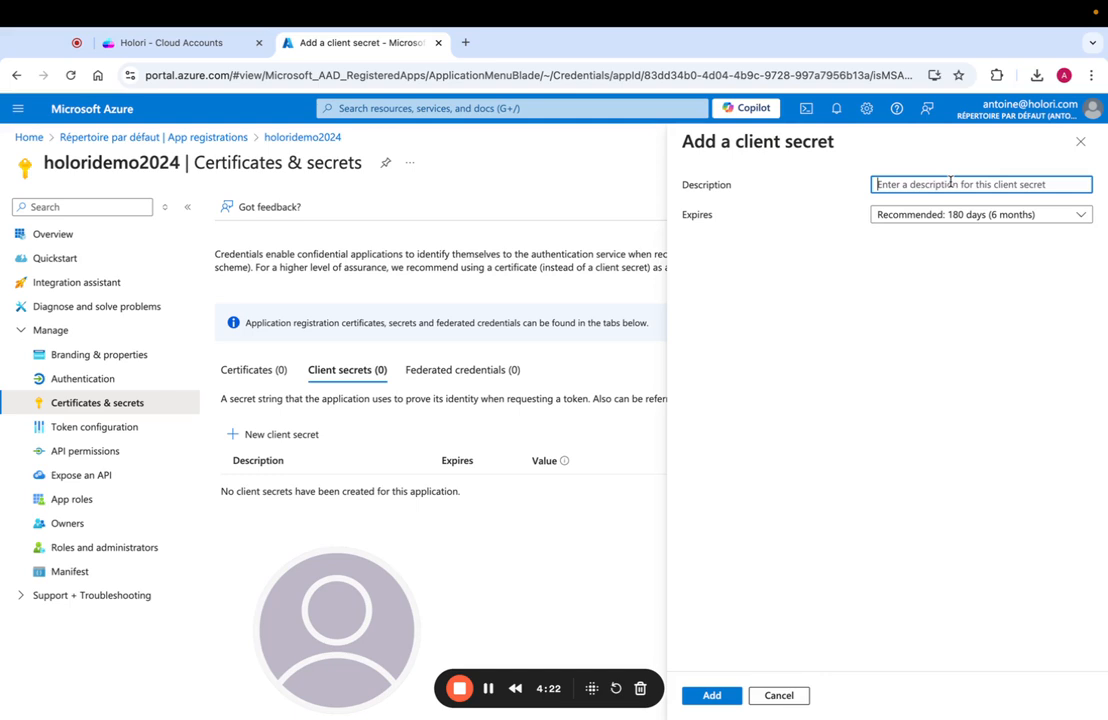
text(holori)
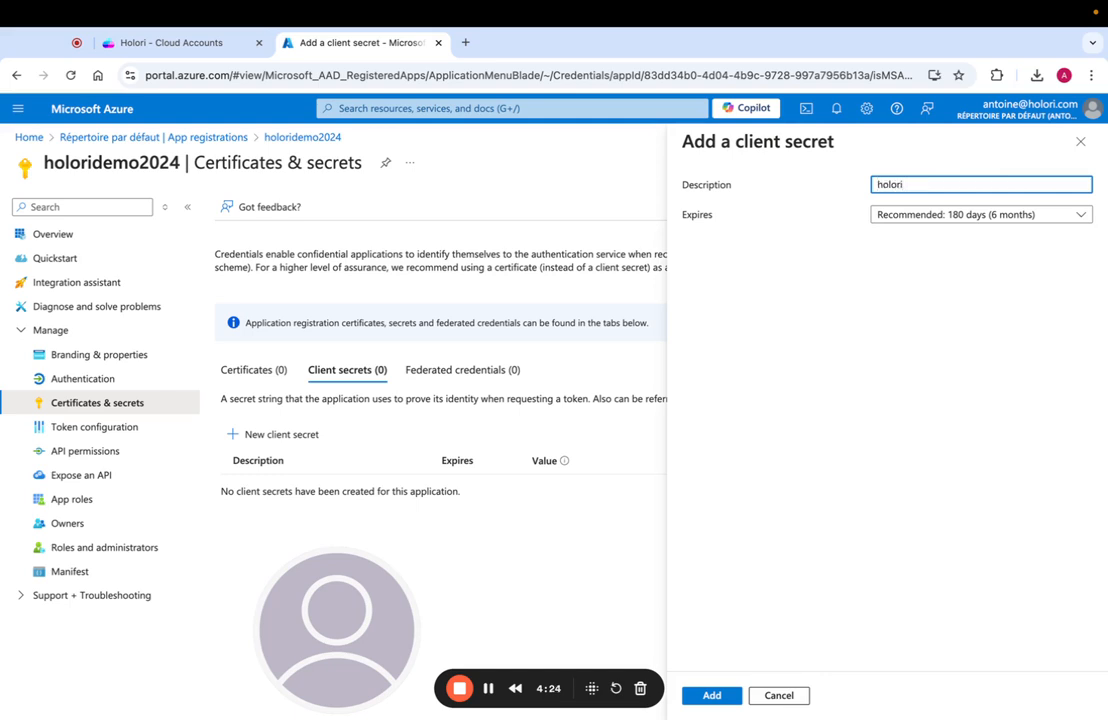
click(952, 216)
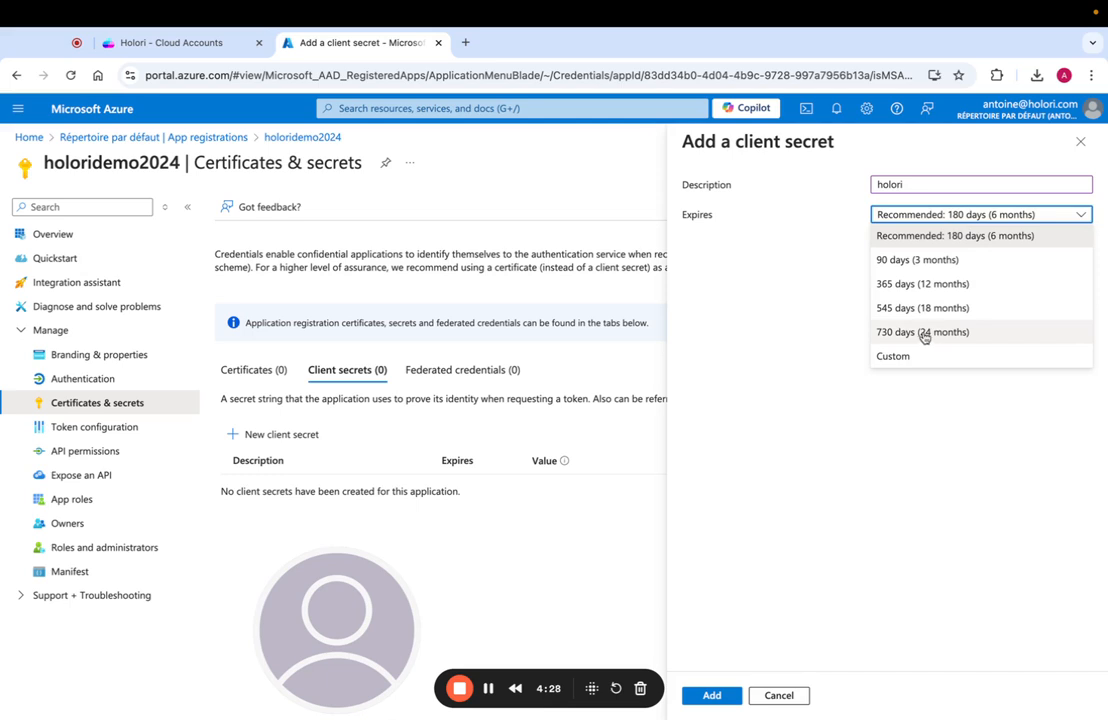
click(960, 334)
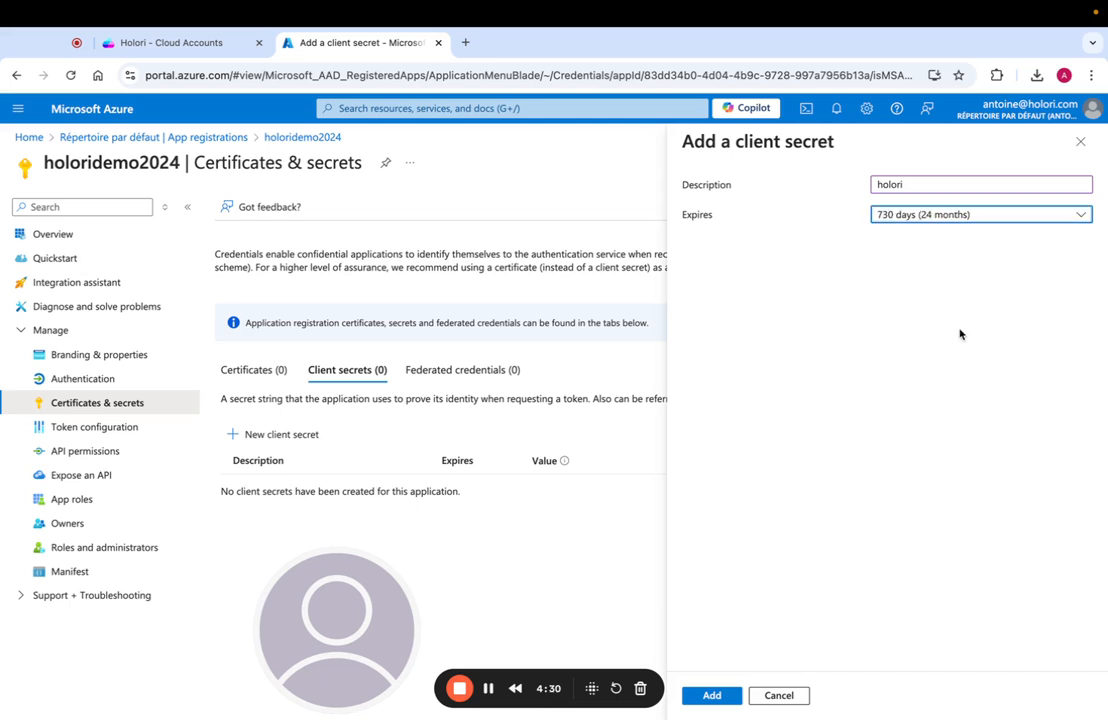
click(712, 695)
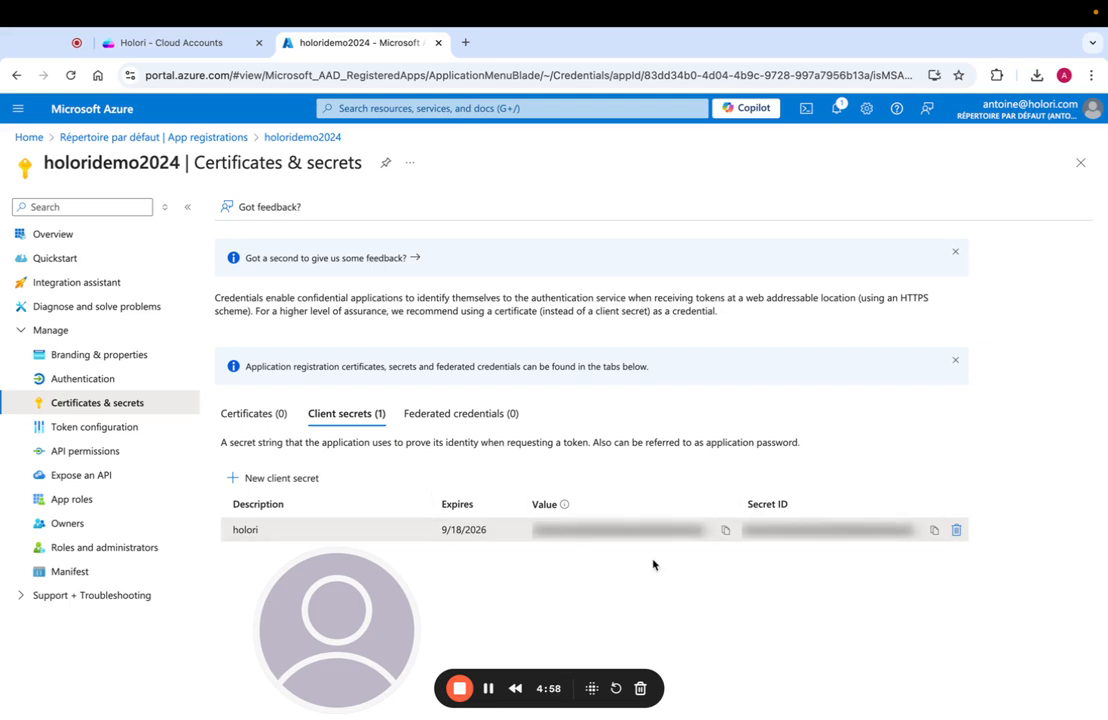
Copy the new client secret's value into the client secret field of the Holori form and close the Azure app page
click(729, 531)
click(171, 42)
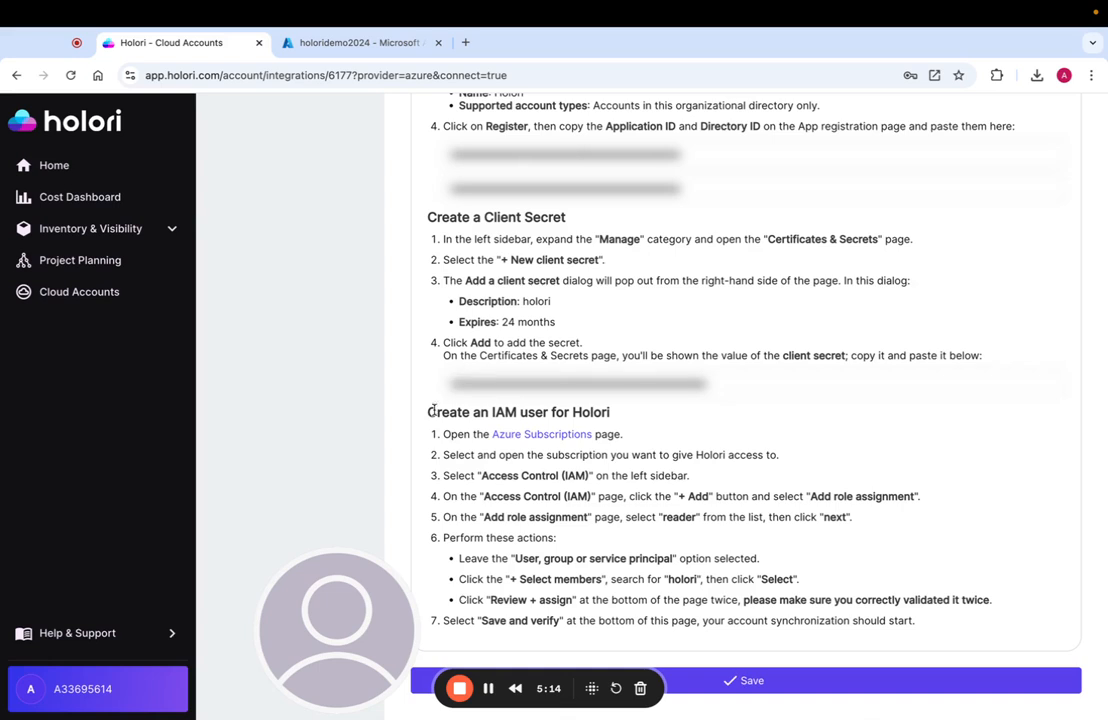
click(438, 42)
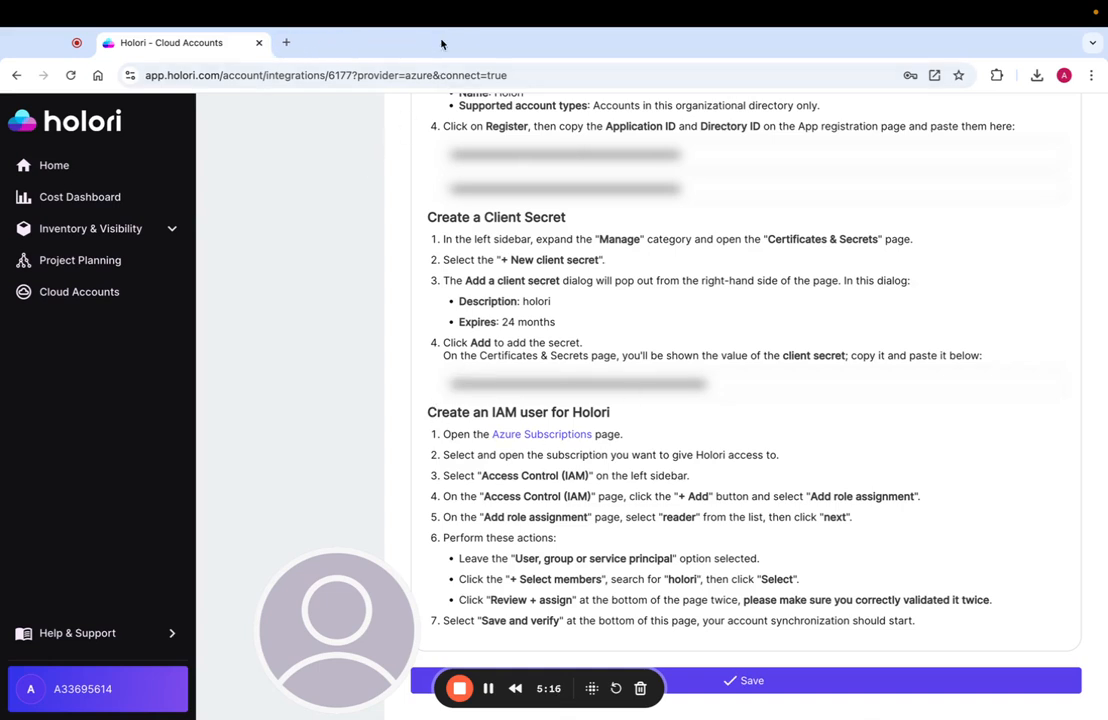
Open the Azure Subscriptions page from the Holori form and review the IAM user instructions for the subscription
click(530, 435)
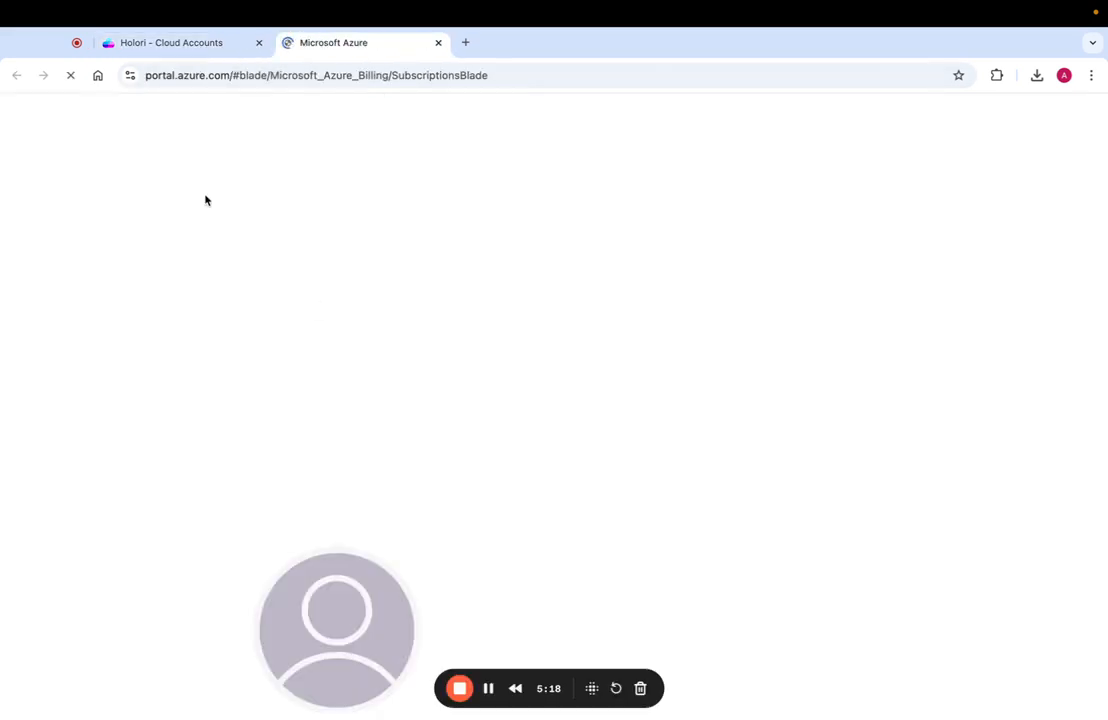
click(180, 45)
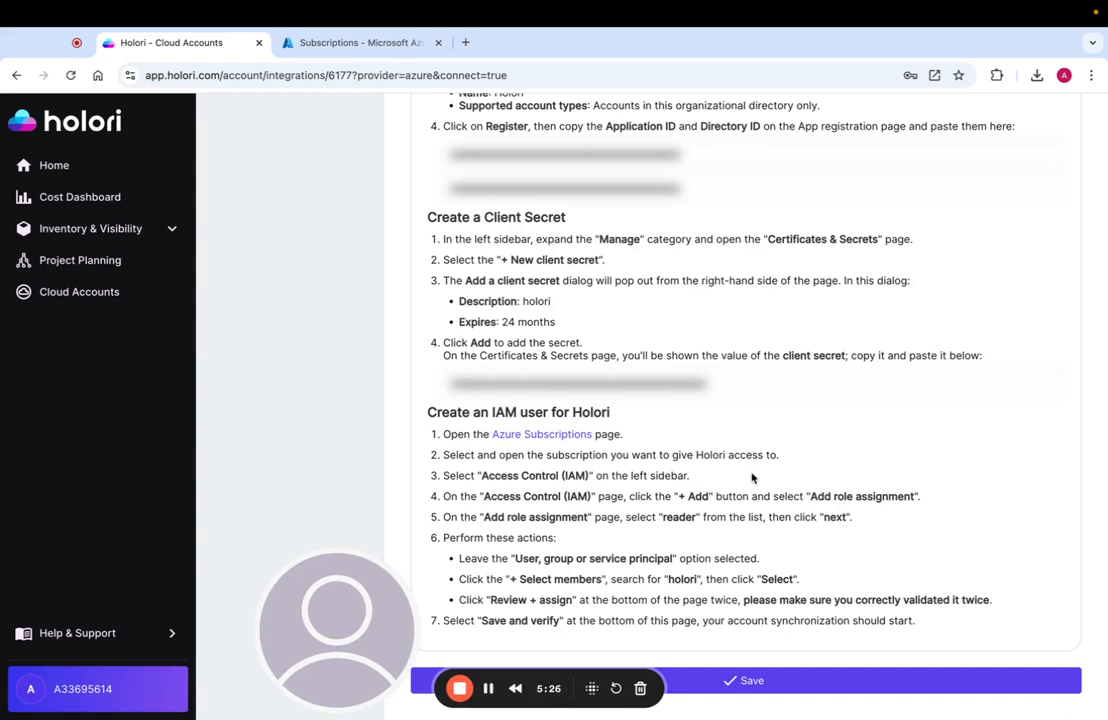
click(319, 50)
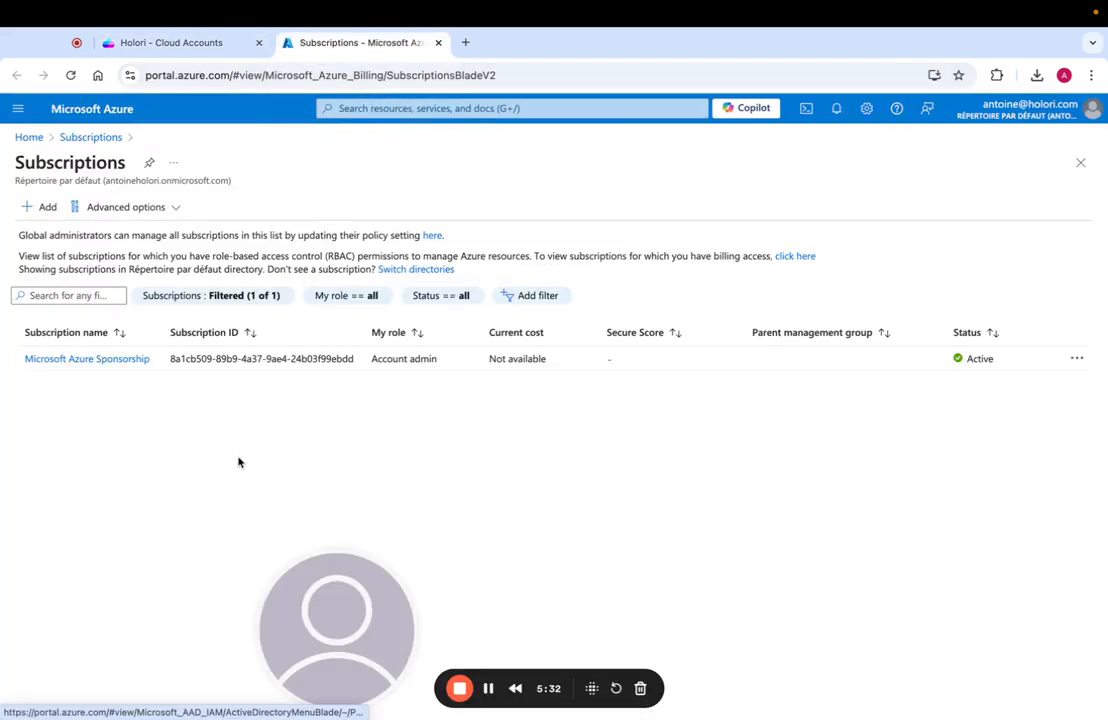
Start a role assignment in the access control of the Microsoft Azure Sponsorship subscription and choose the Reader role for it
click(81, 360)
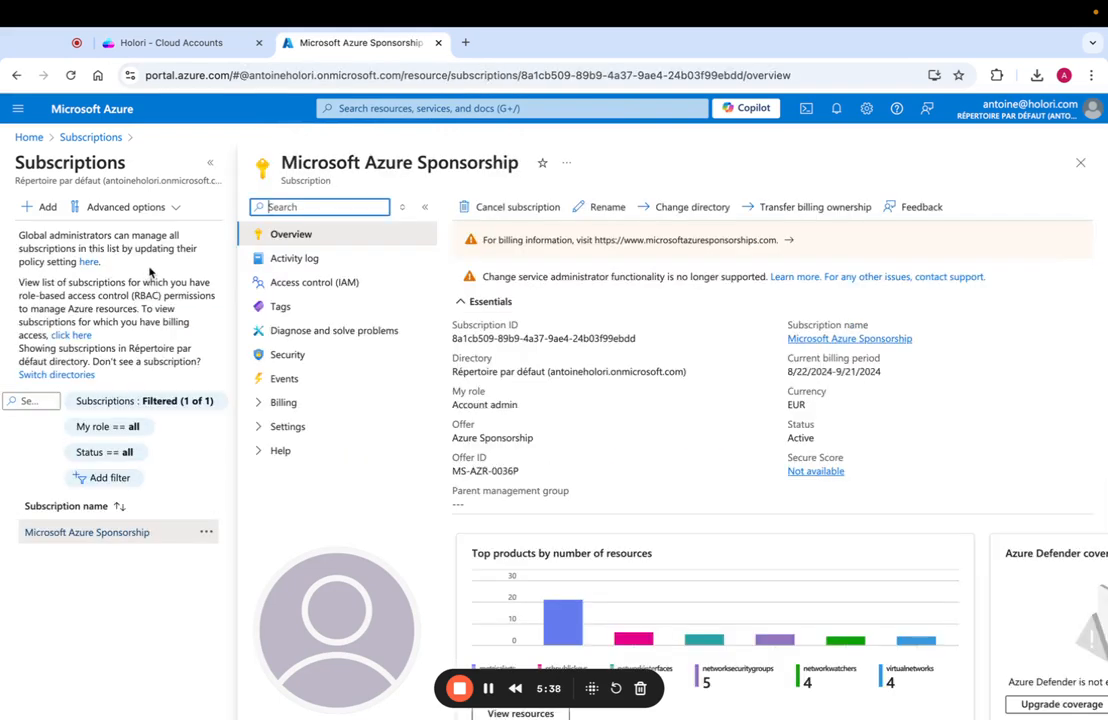
click(346, 288)
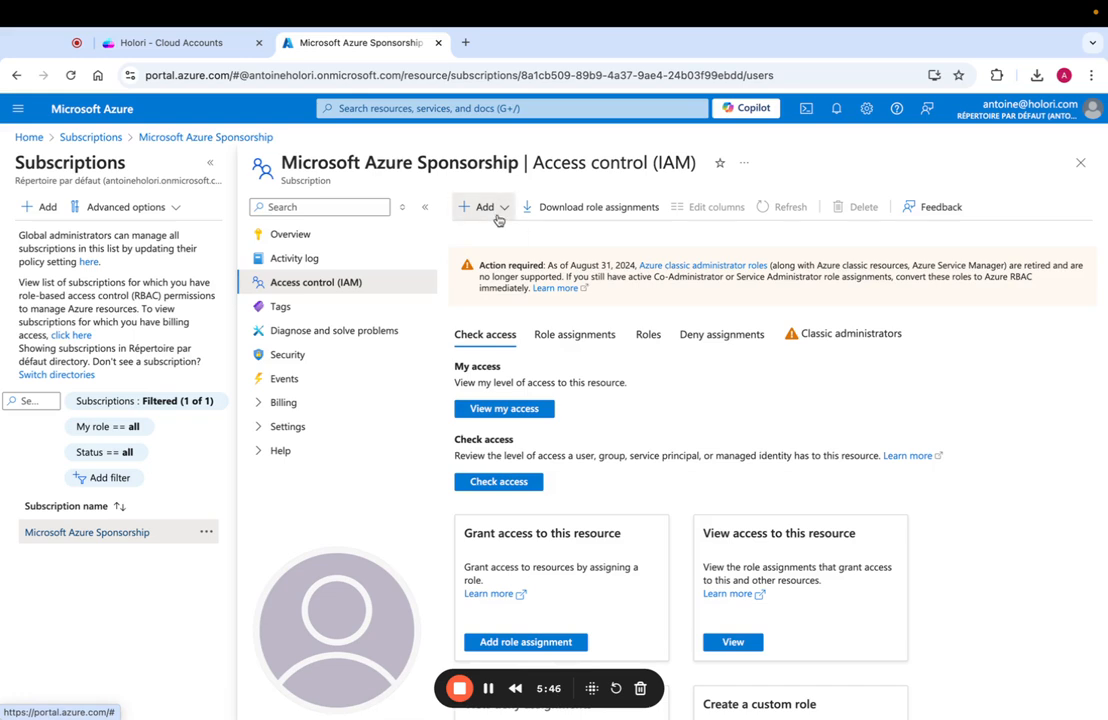
click(498, 217)
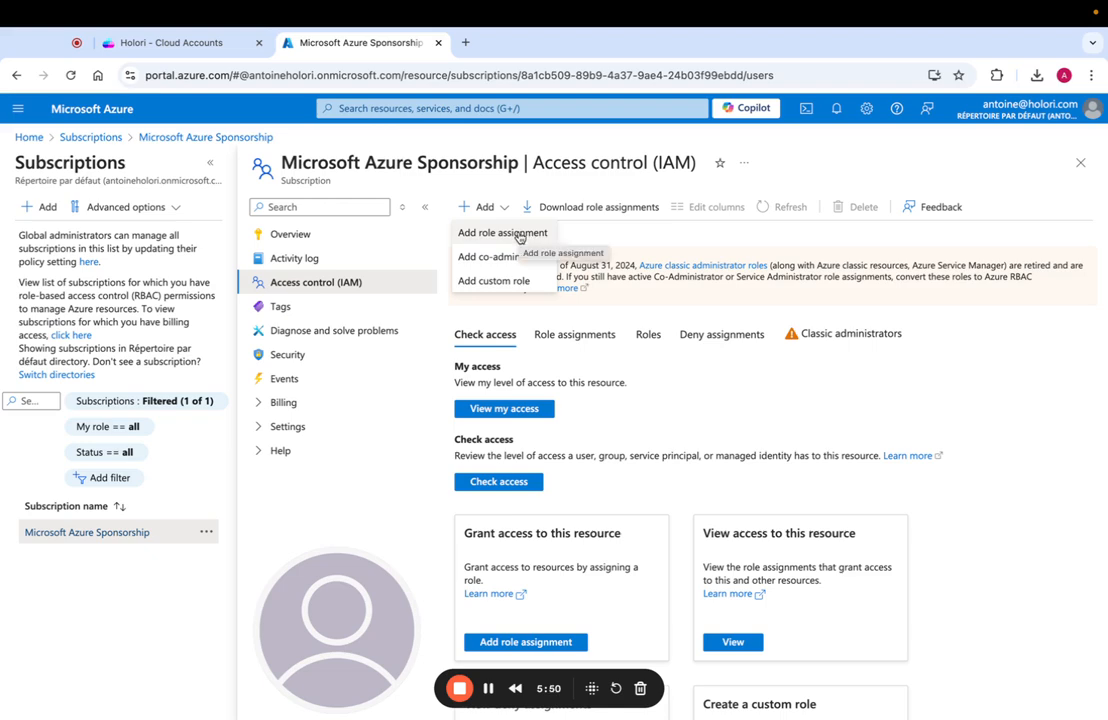
click(517, 234)
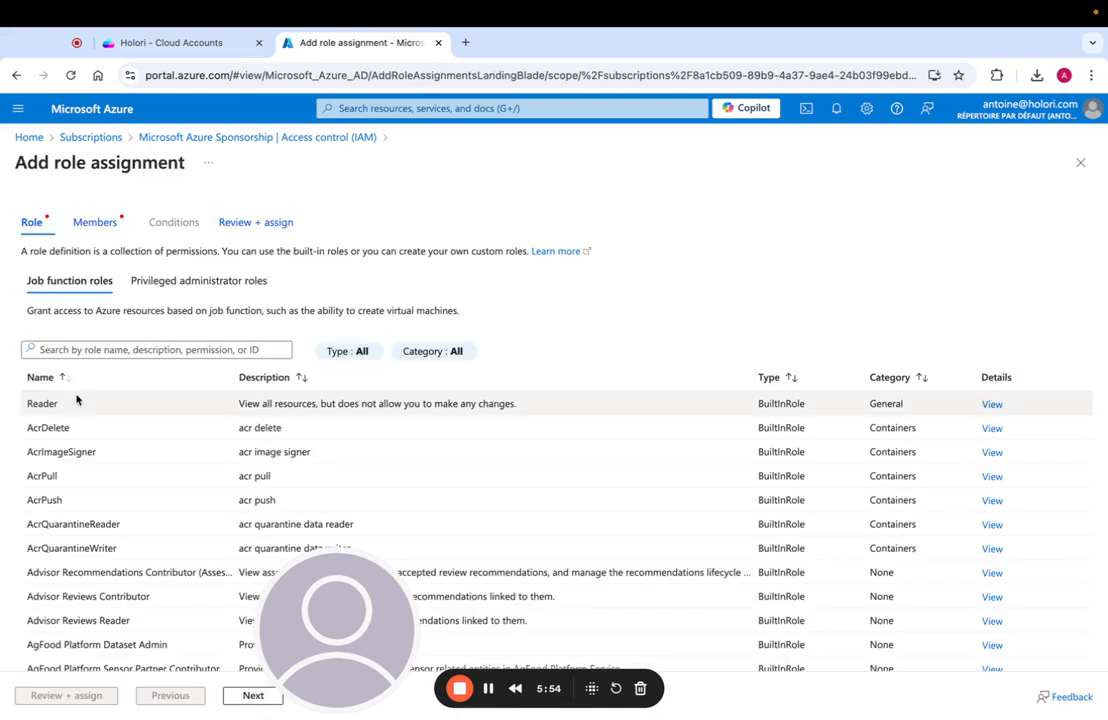
click(82, 407)
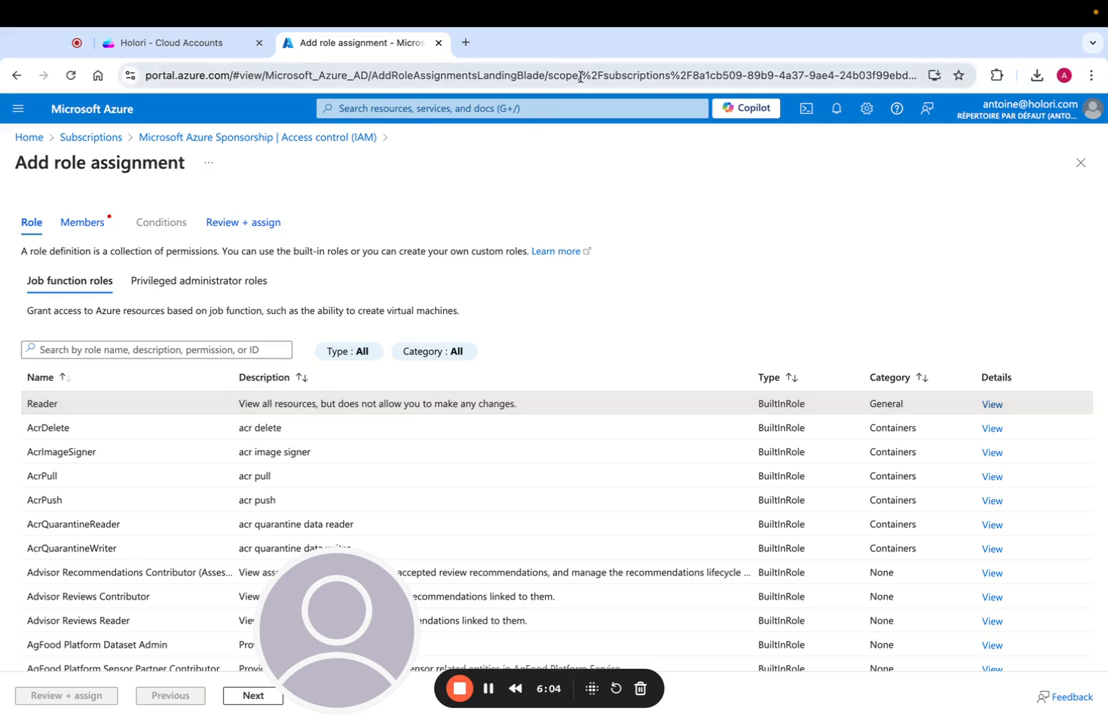
click(246, 697)
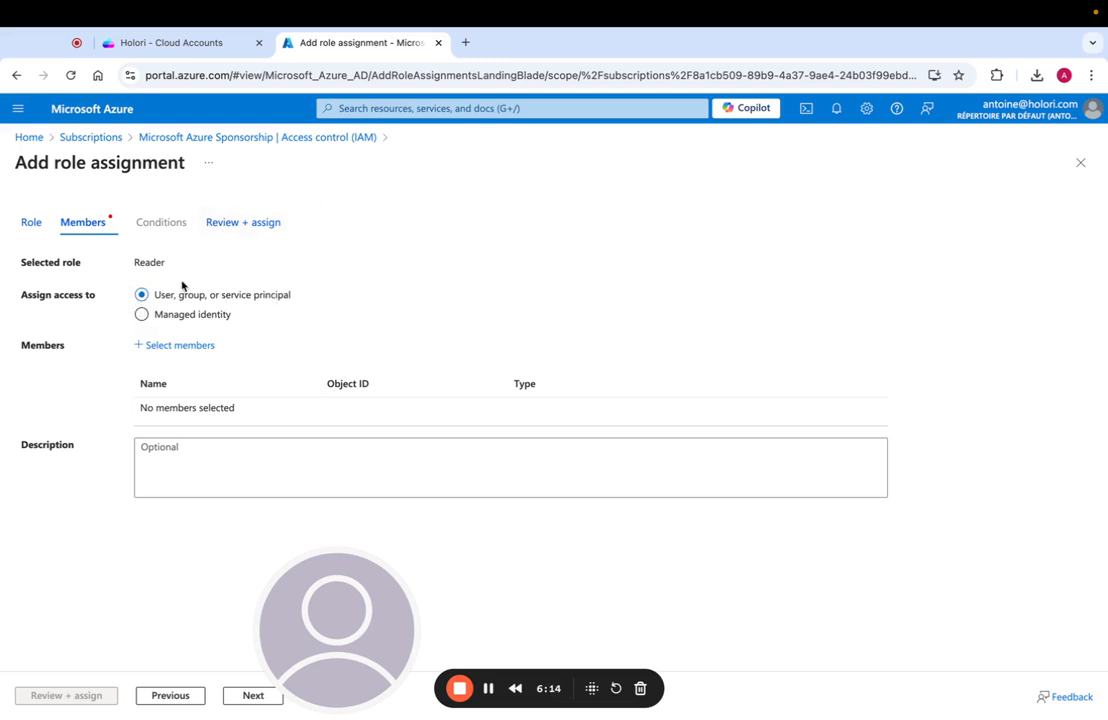
Search the members for "holori", add the holoridemo2024 application to the Reader role, and review and assign it
click(169, 346)
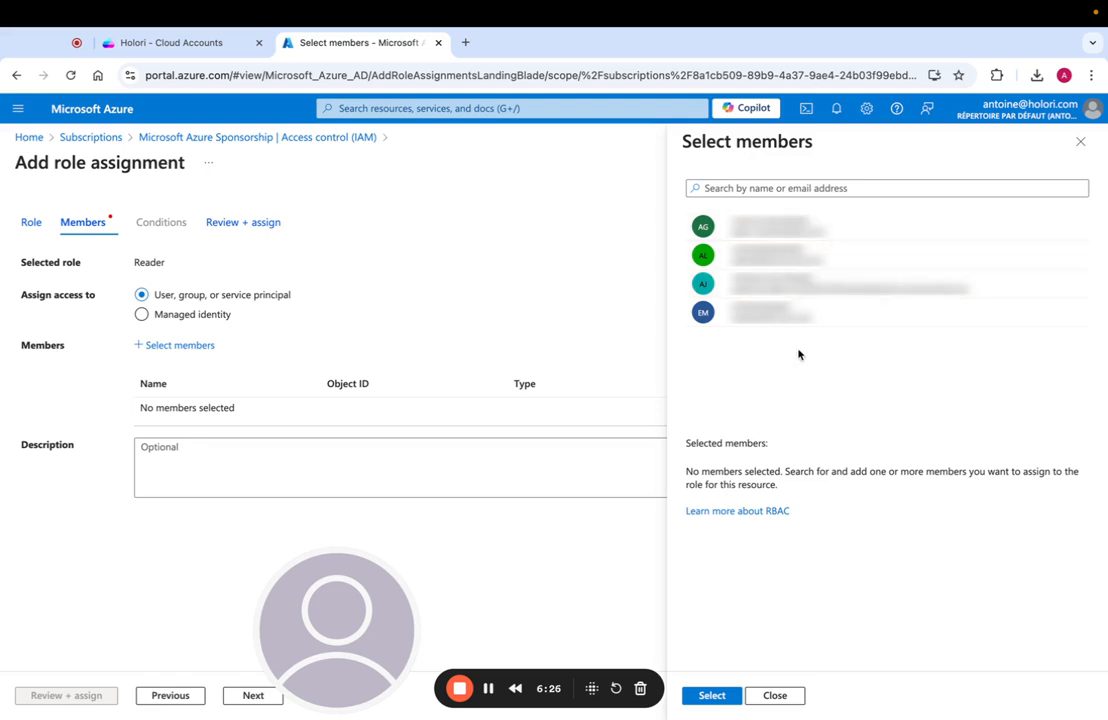
click(779, 187)
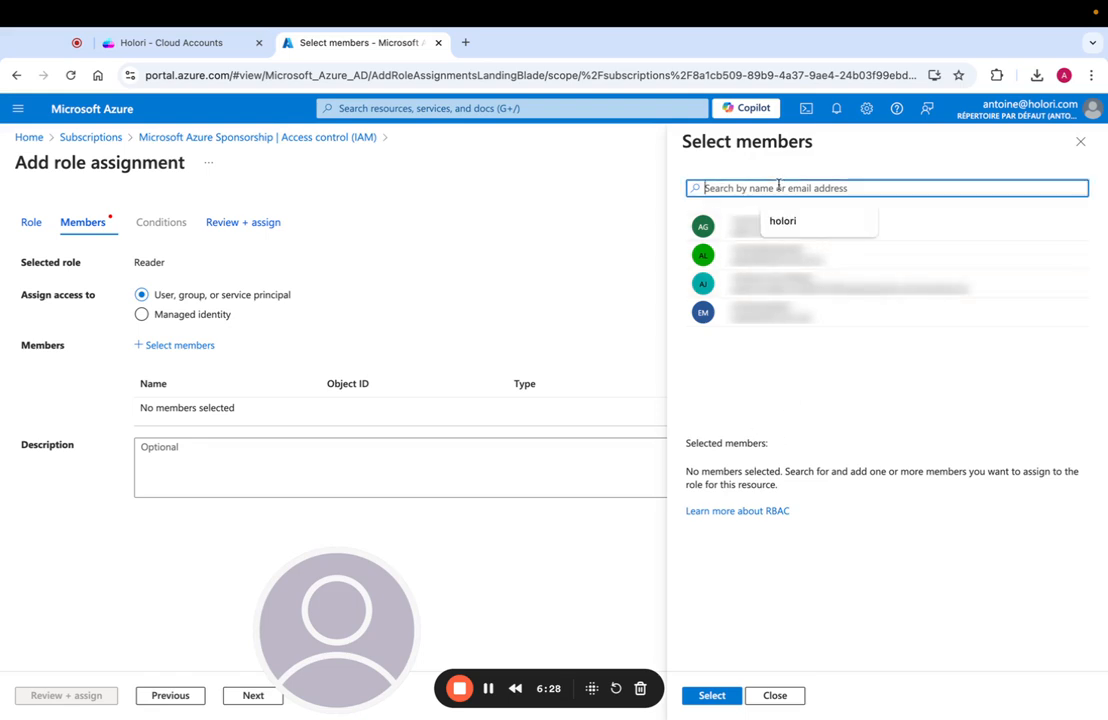
text(holori)
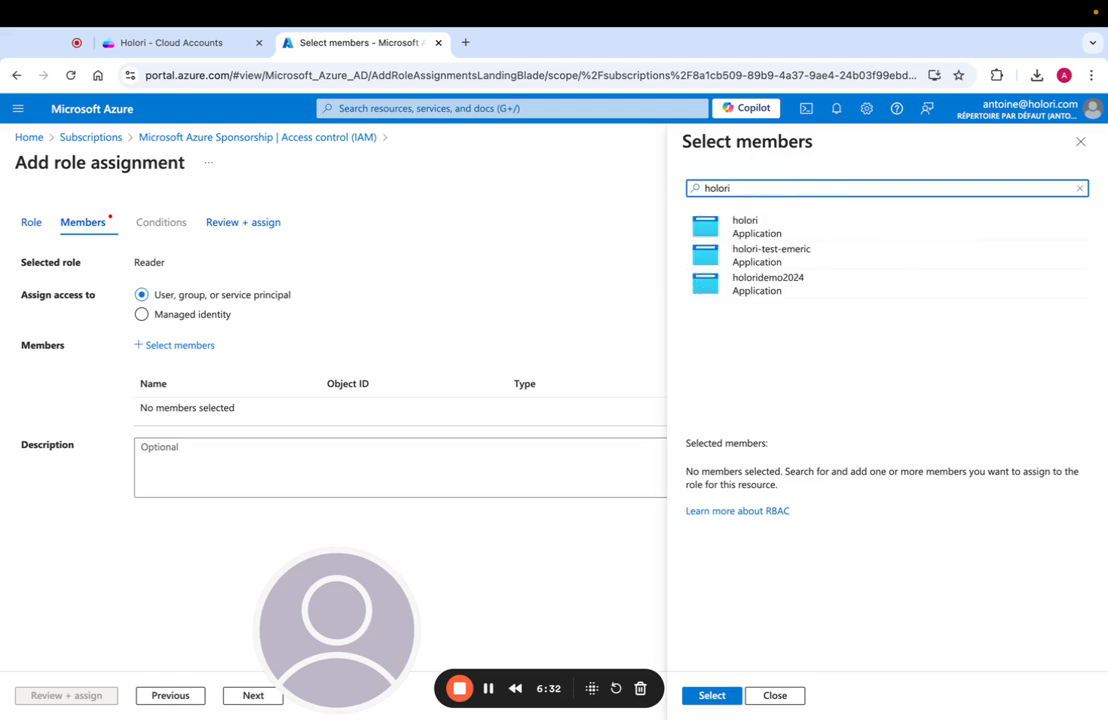
click(777, 290)
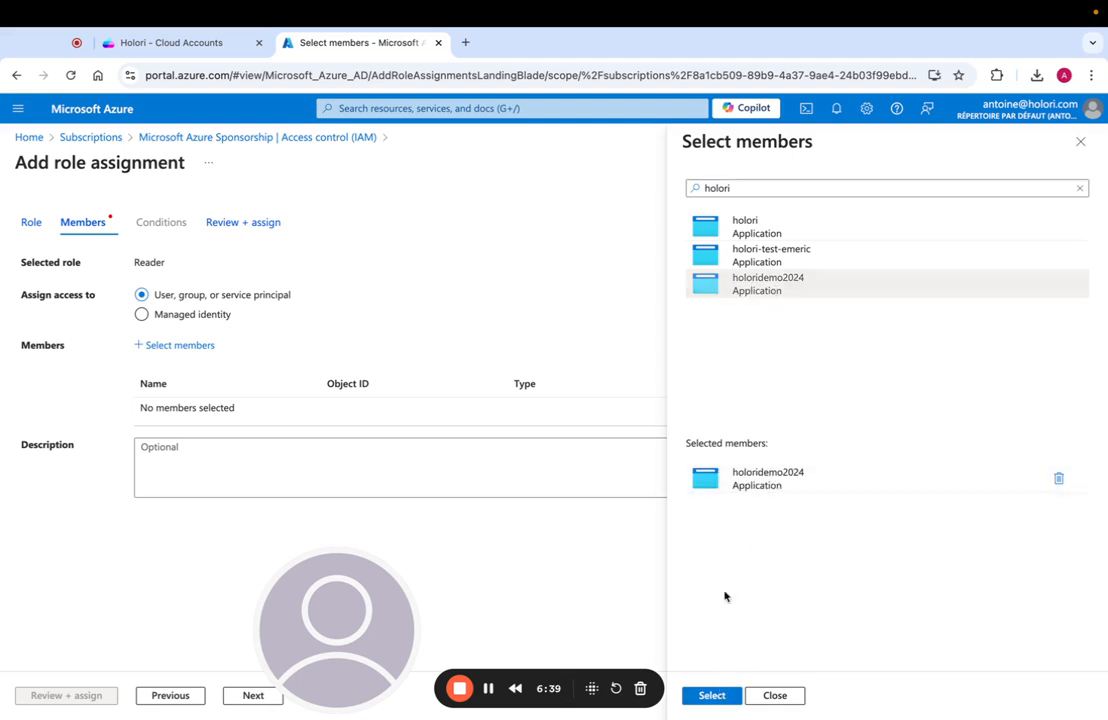
click(710, 695)
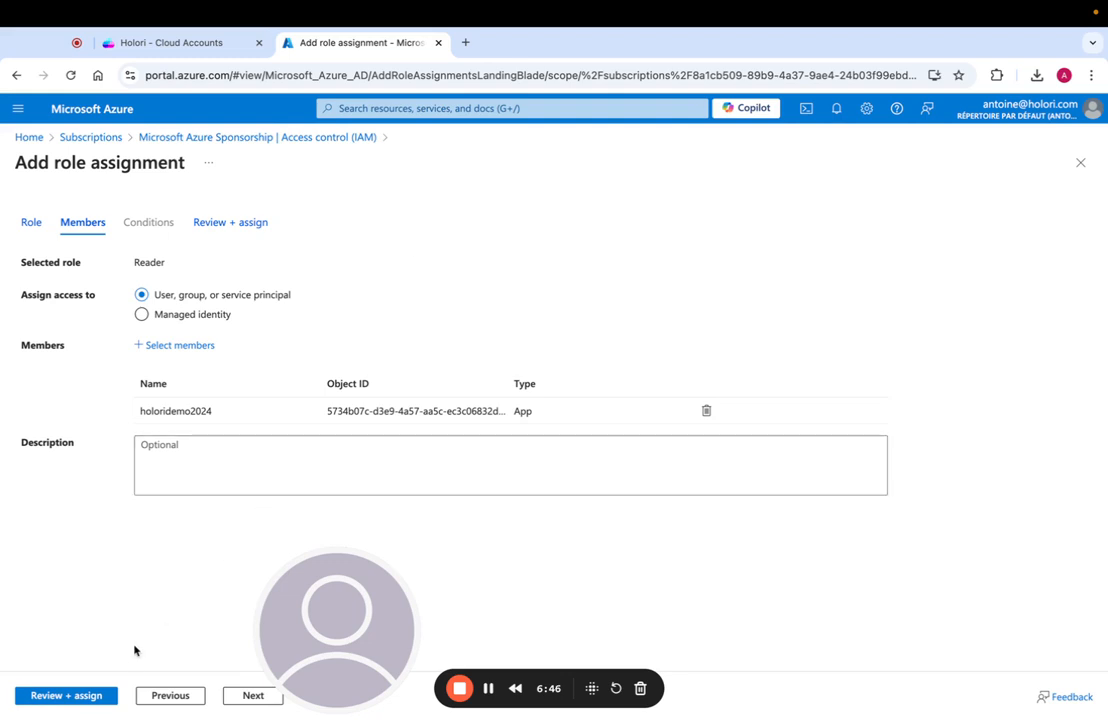
click(62, 704)
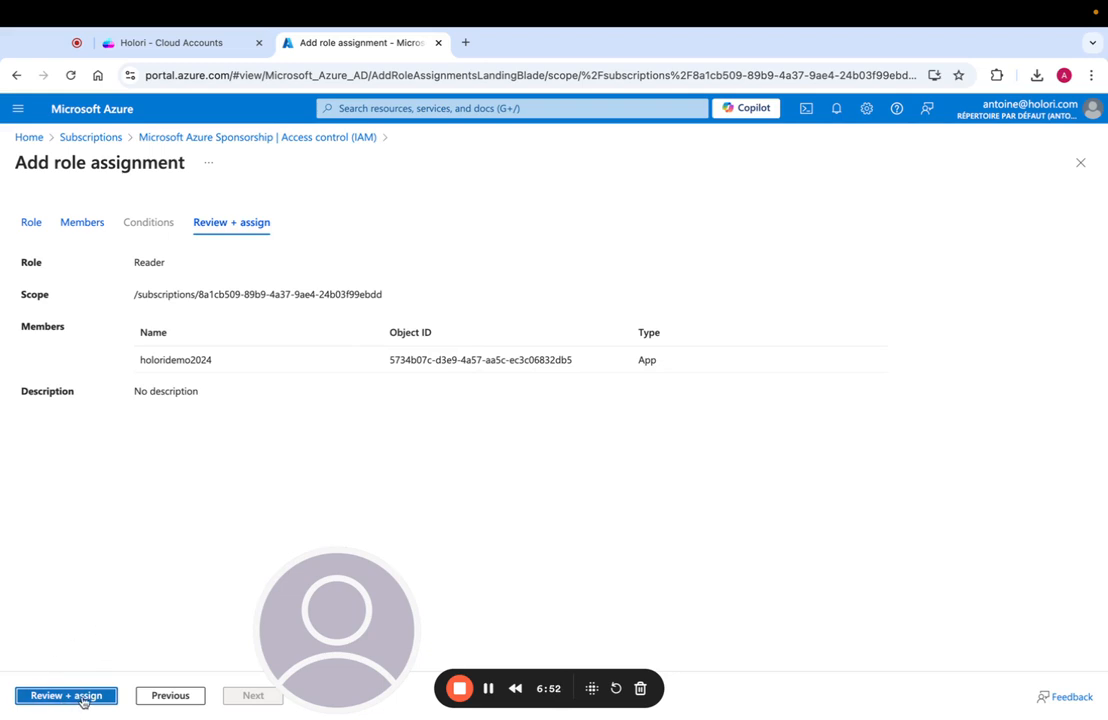
click(83, 702)
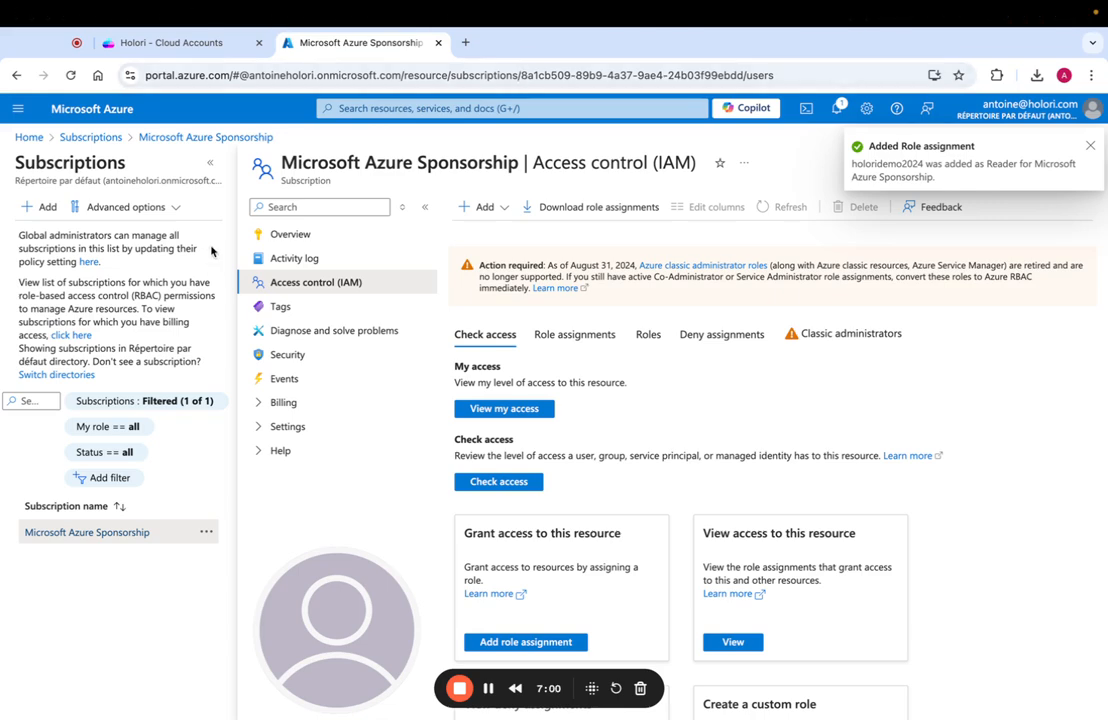
Close the Azure subscription page and save the Azure account connection in the Holori form
click(438, 42)
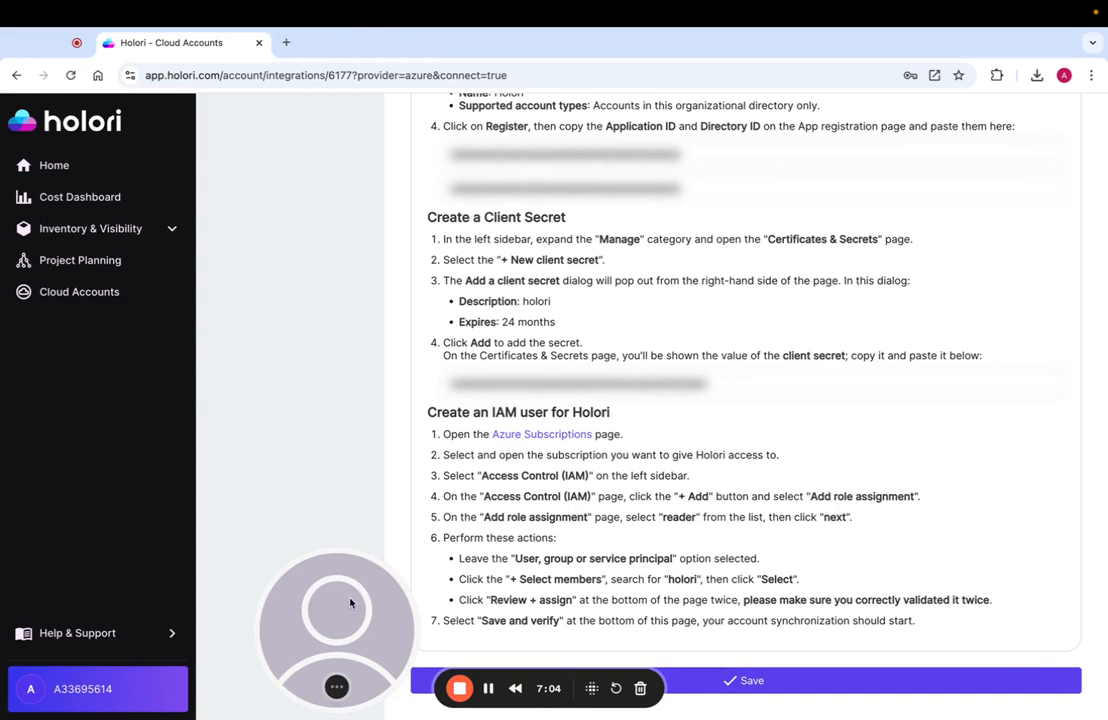
drag(354, 601, 170, 522)
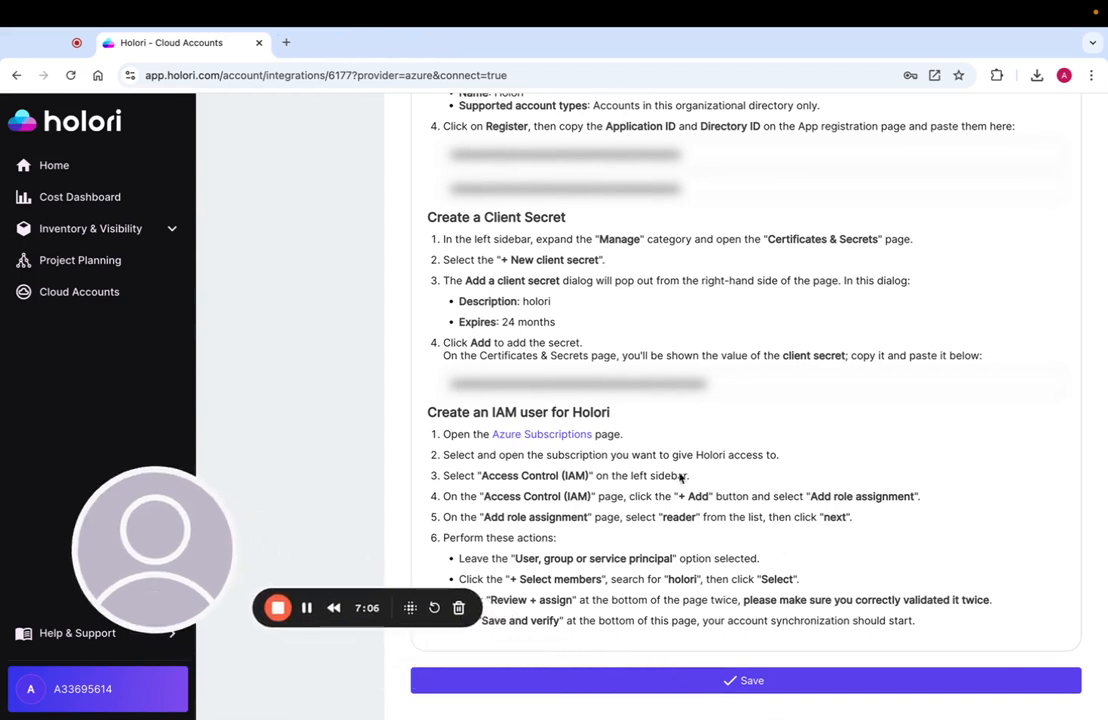
click(760, 684)
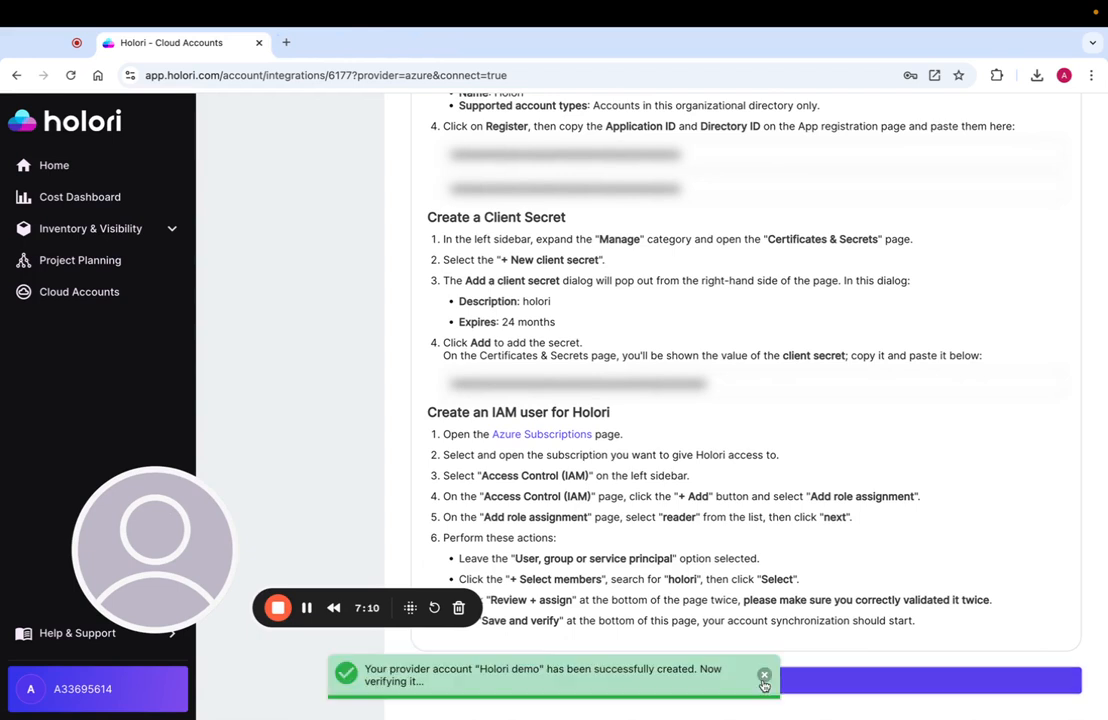